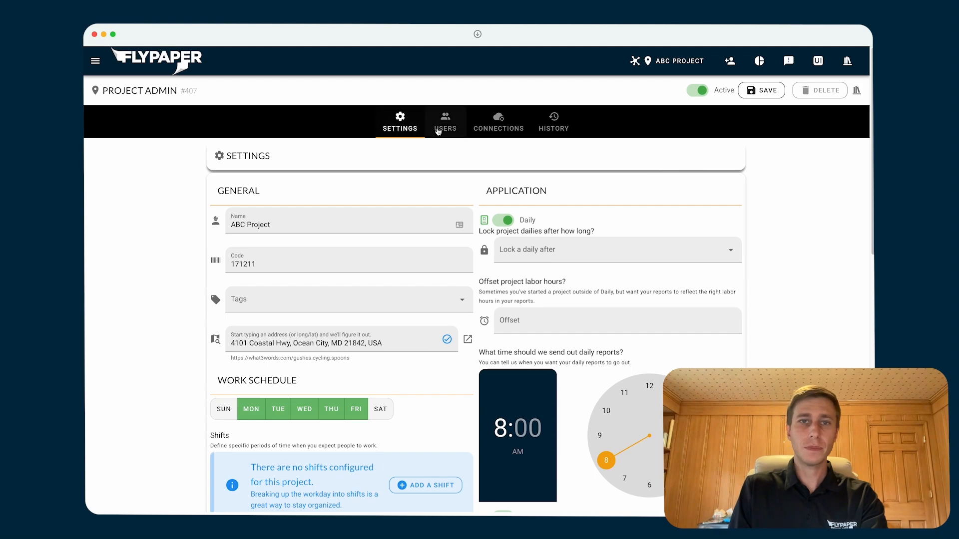
Step: Check the project's list of user companies and view the form for adding a company, leaving it without adding one
{"action": "left_click", "coordinate": [451, 128]}
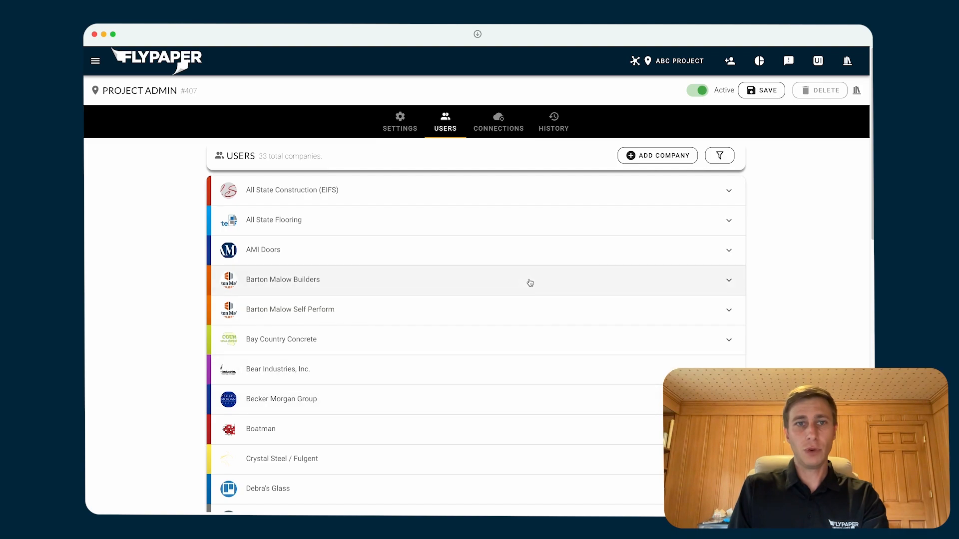
{"action": "left_click", "coordinate": [650, 159]}
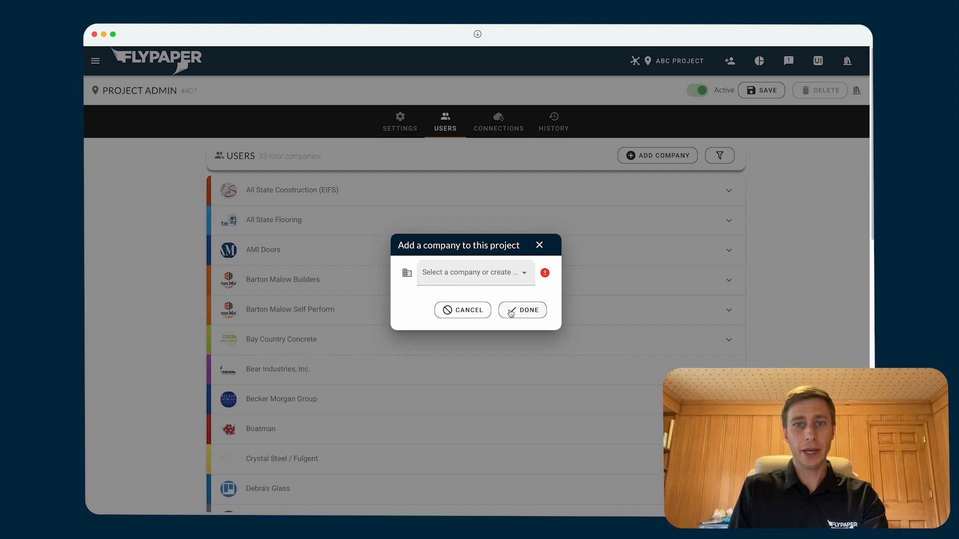
{"action": "left_click", "coordinate": [540, 245]}
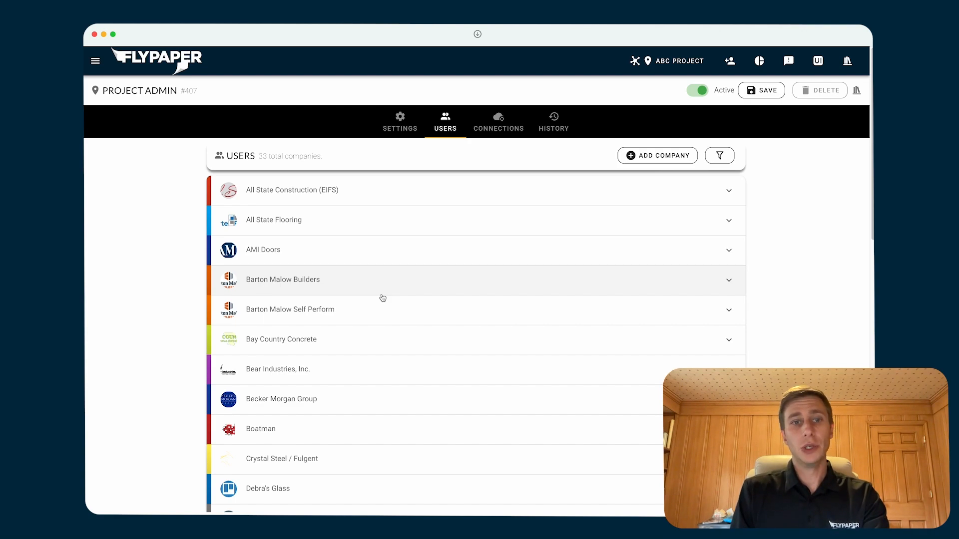
Step: Expand Bay Country Concrete and look at its color choices and uploaded logo without changing them
{"action": "left_click", "coordinate": [405, 347]}
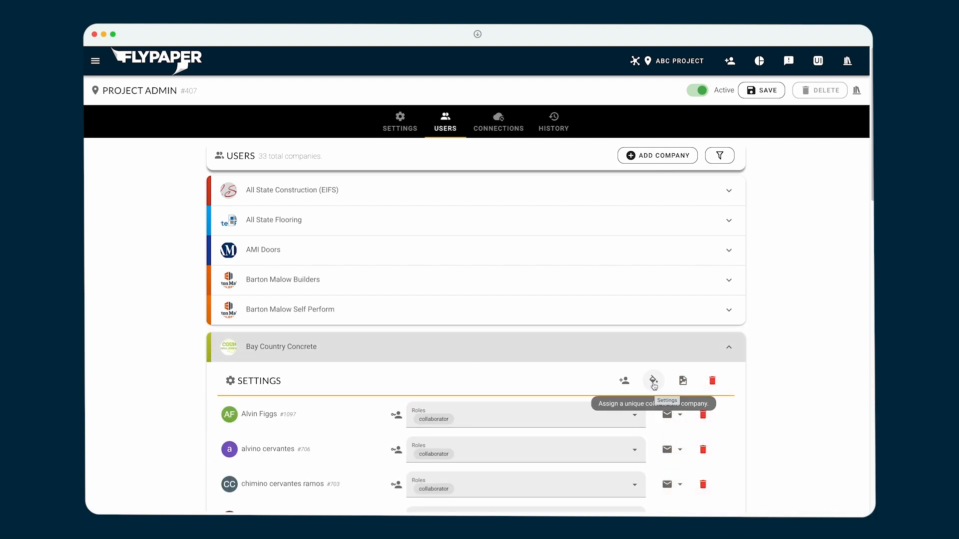
{"action": "left_click", "coordinate": [653, 383]}
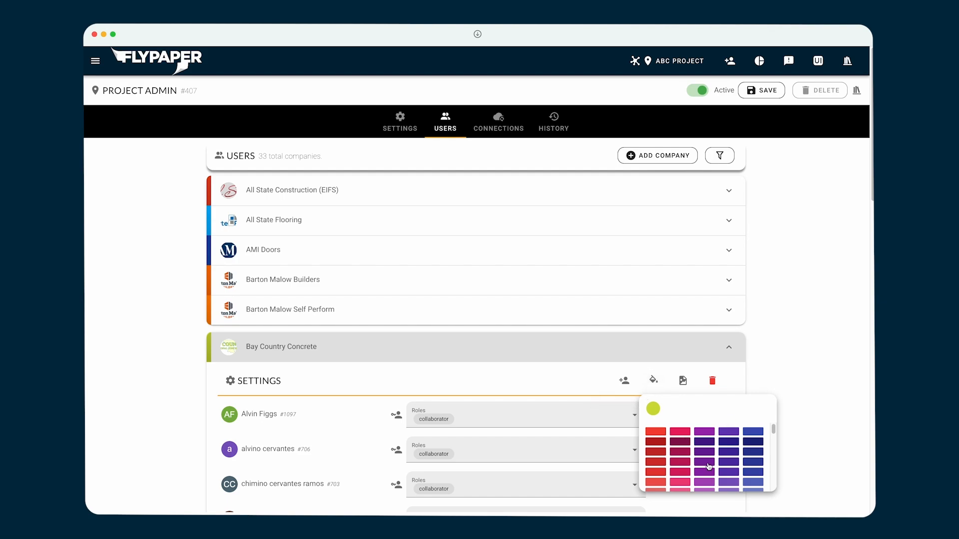
{"action": "left_click", "coordinate": [683, 382]}
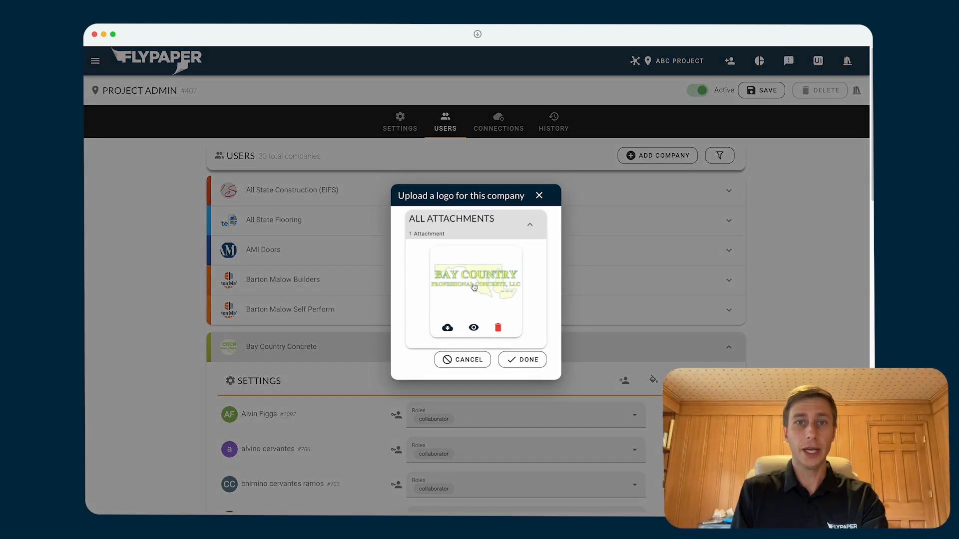
{"action": "left_click", "coordinate": [538, 196]}
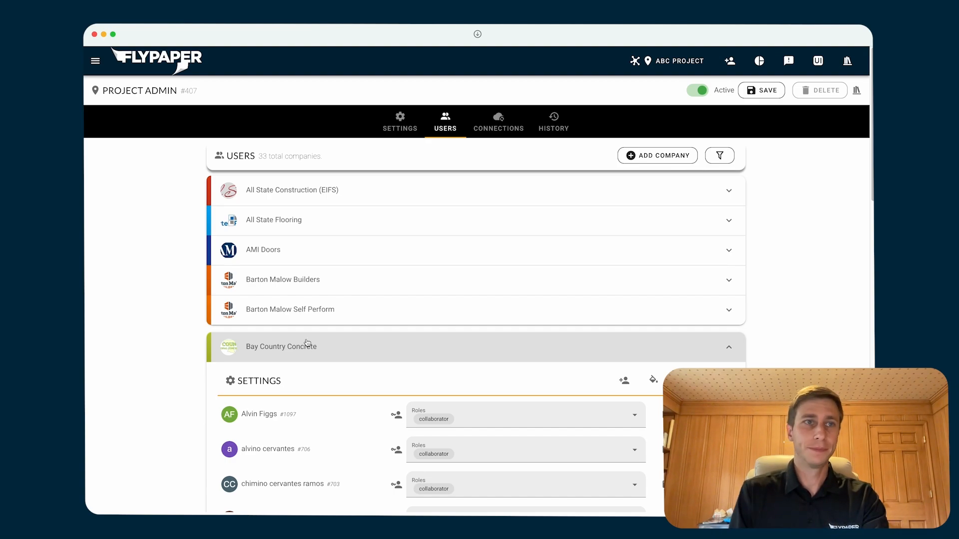
Step: Return to the project admin's general settings and examine the work schedule, shifts, areas and role permissions
{"action": "left_click", "coordinate": [95, 60]}
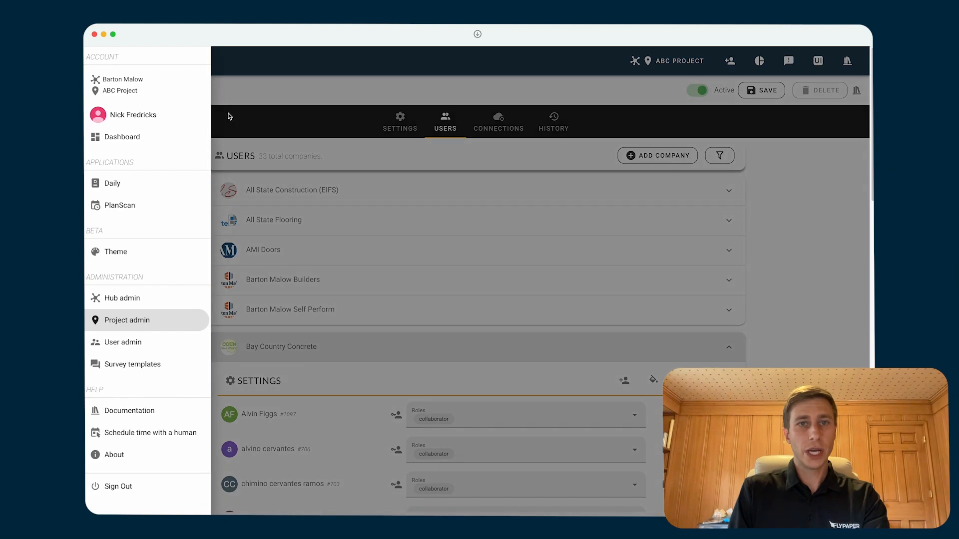
{"action": "left_click", "coordinate": [154, 322]}
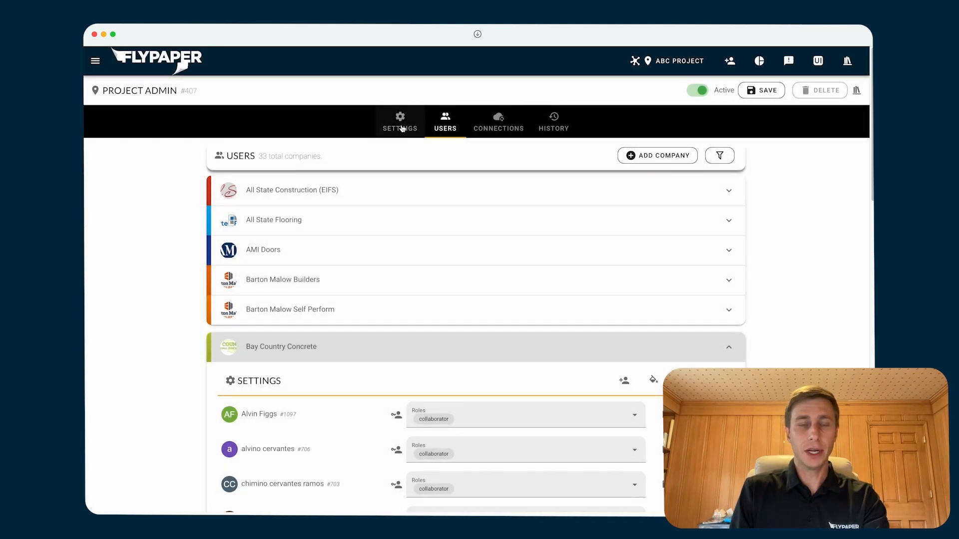
{"action": "left_click", "coordinate": [402, 128]}
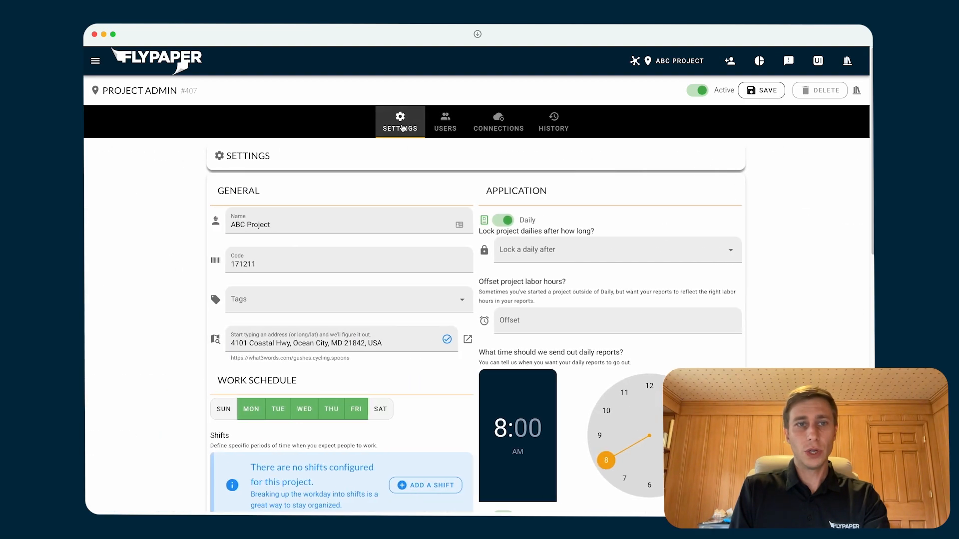
{"action": "scroll", "coordinate": [304, 343], "scroll_direction": "down", "scroll_amount": 5}
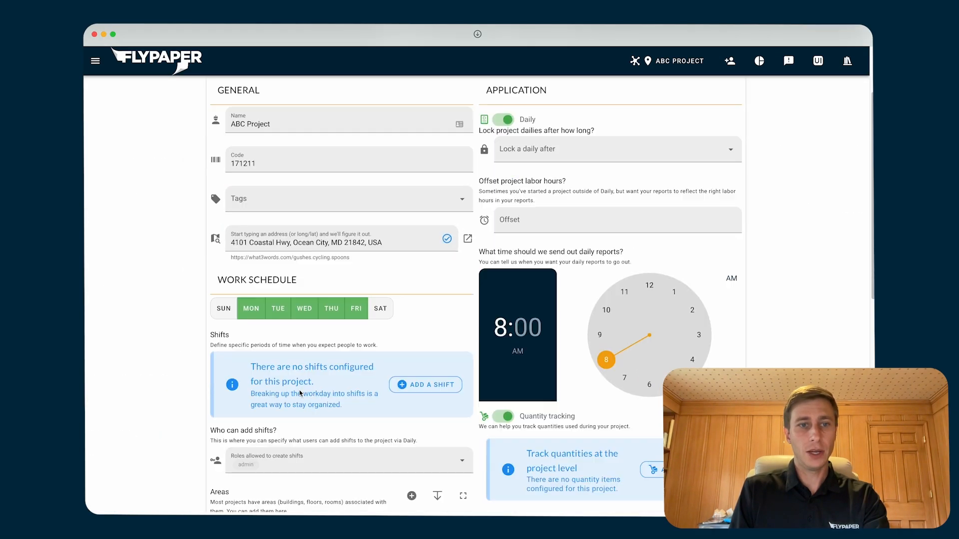
{"action": "scroll", "coordinate": [336, 386], "scroll_direction": "down", "scroll_amount": 1}
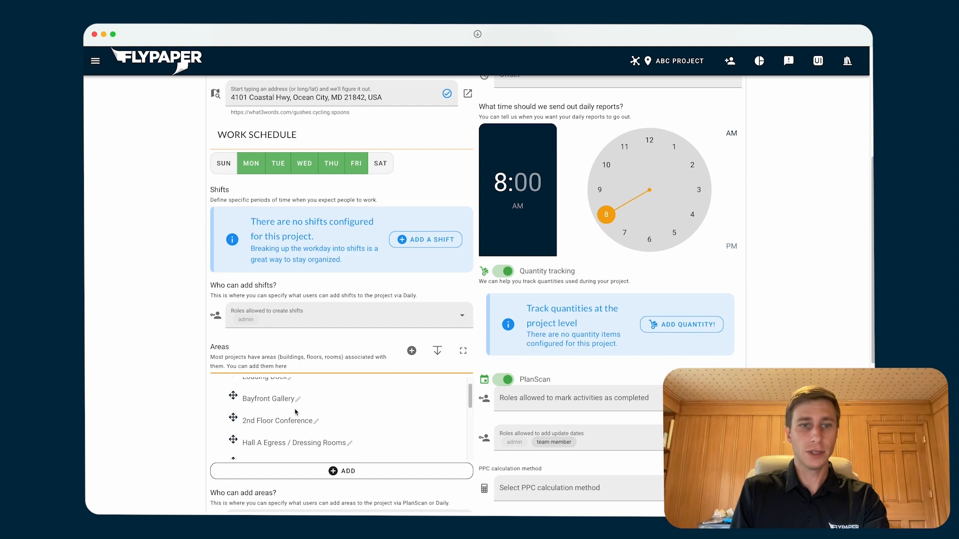
{"action": "scroll", "coordinate": [290, 417], "scroll_direction": "up", "scroll_amount": 3}
{"action": "scroll", "coordinate": [176, 427], "scroll_direction": "down", "scroll_amount": 1}
{"action": "scroll", "coordinate": [176, 427], "scroll_direction": "down", "scroll_amount": 4}
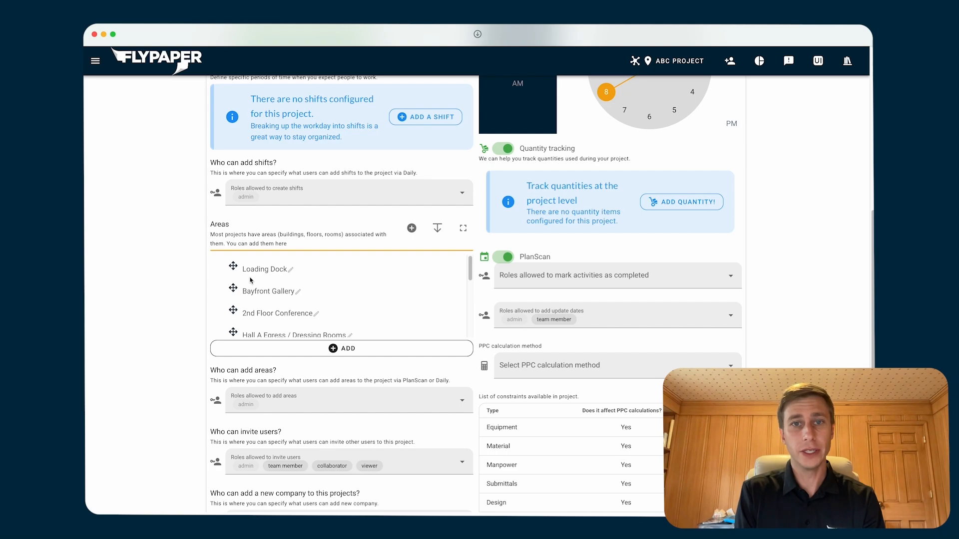
Step: Go to PlanScan for the ABC Project and show its activities
{"action": "left_click", "coordinate": [94, 62]}
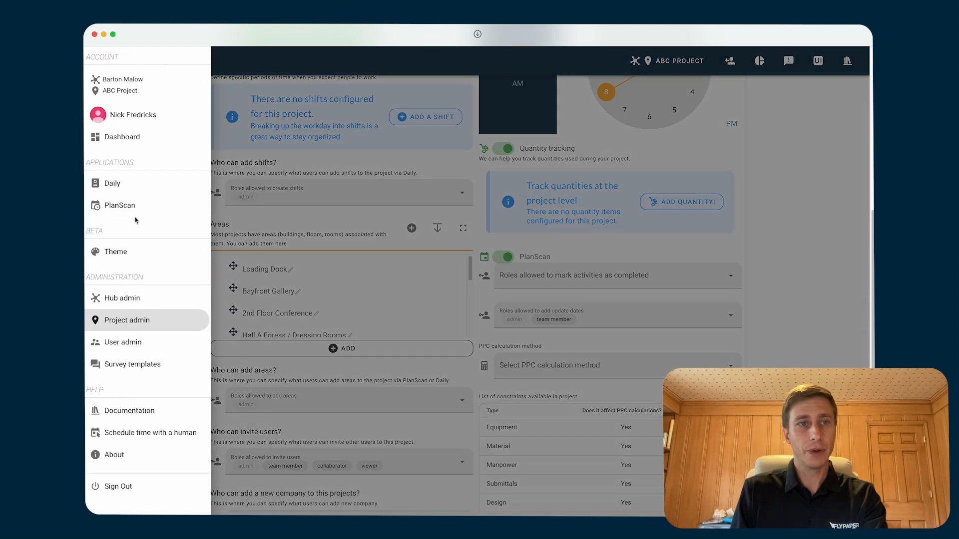
{"action": "left_click", "coordinate": [116, 210]}
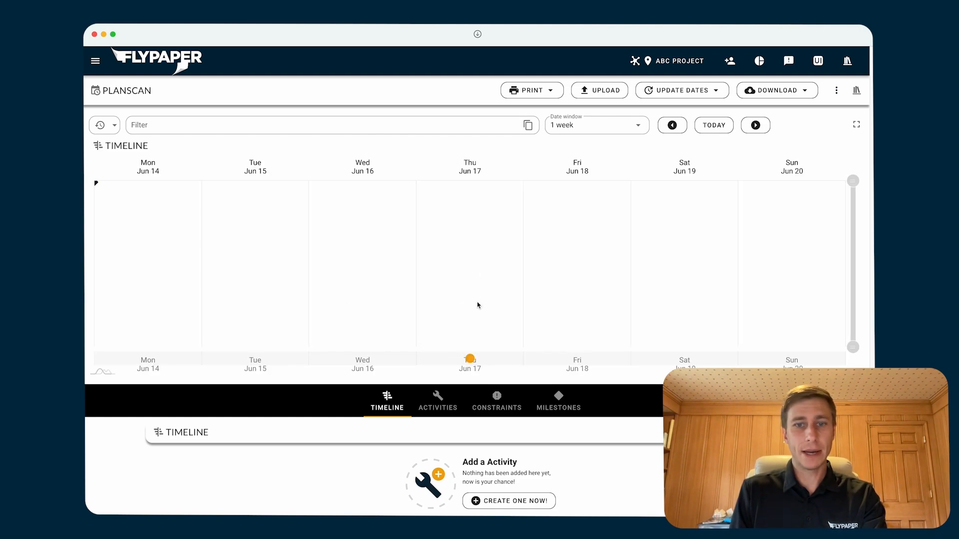
{"action": "left_click", "coordinate": [440, 410]}
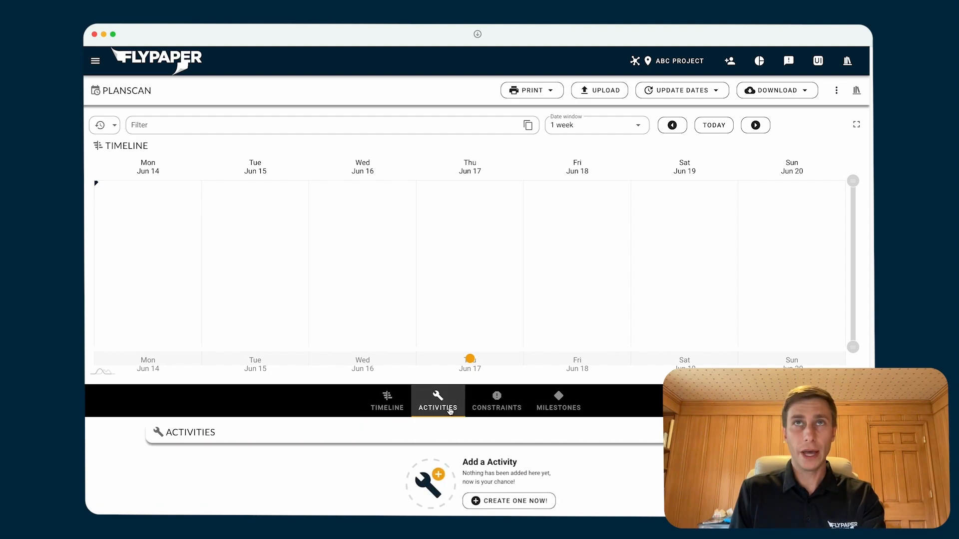
Step: Start a new activity for the company Barton Malow Builders and title it Test
{"action": "left_click", "coordinate": [509, 502]}
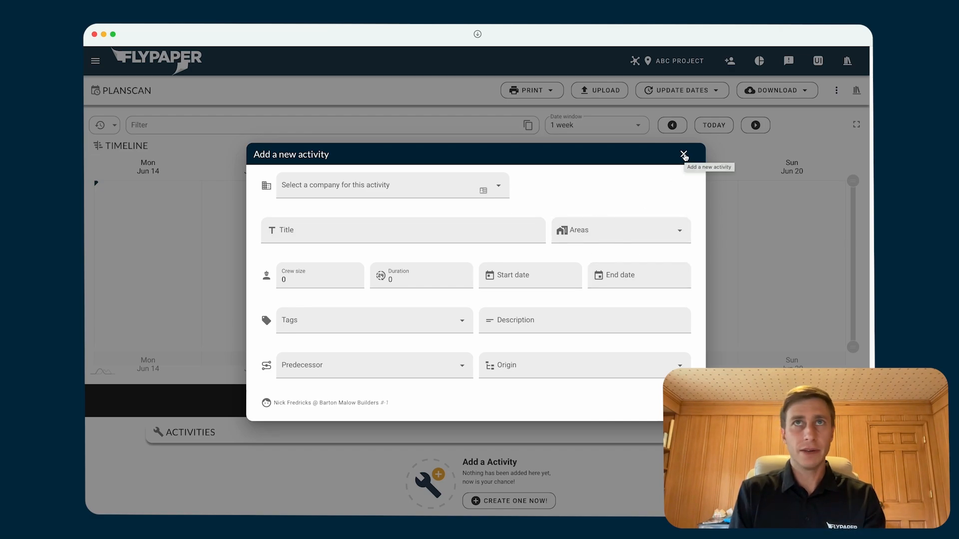
{"action": "left_click", "coordinate": [389, 187]}
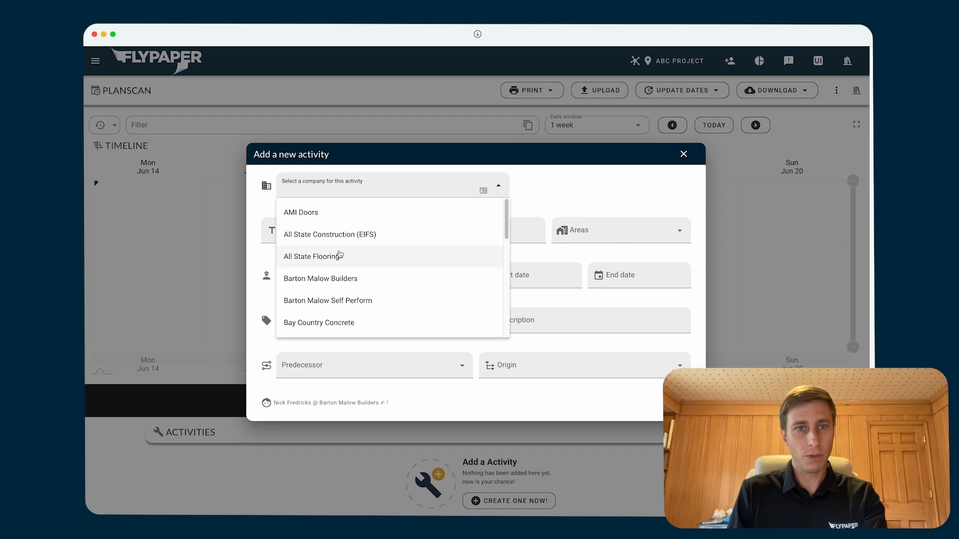
{"action": "left_click", "coordinate": [352, 286]}
{"action": "left_click", "coordinate": [344, 234]}
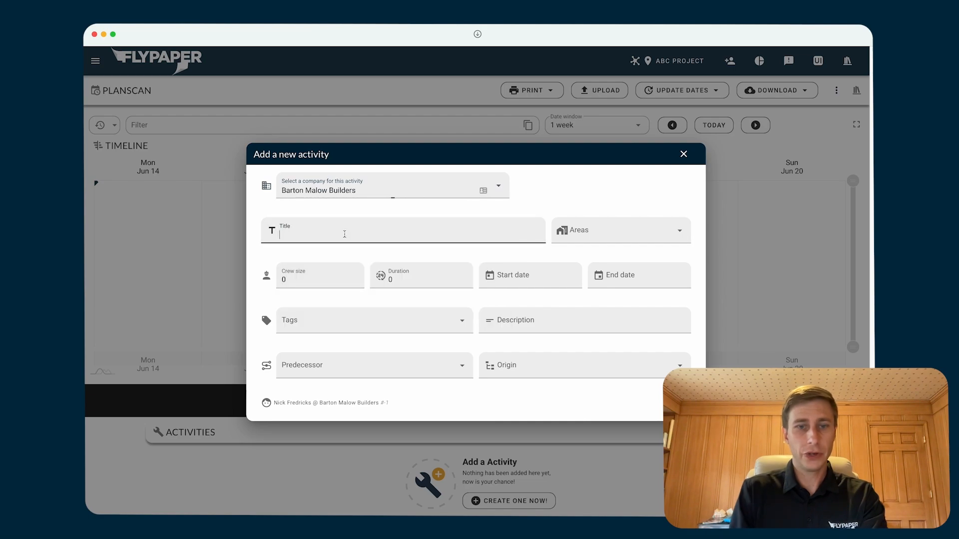
{"action": "type", "text": "Testi"}
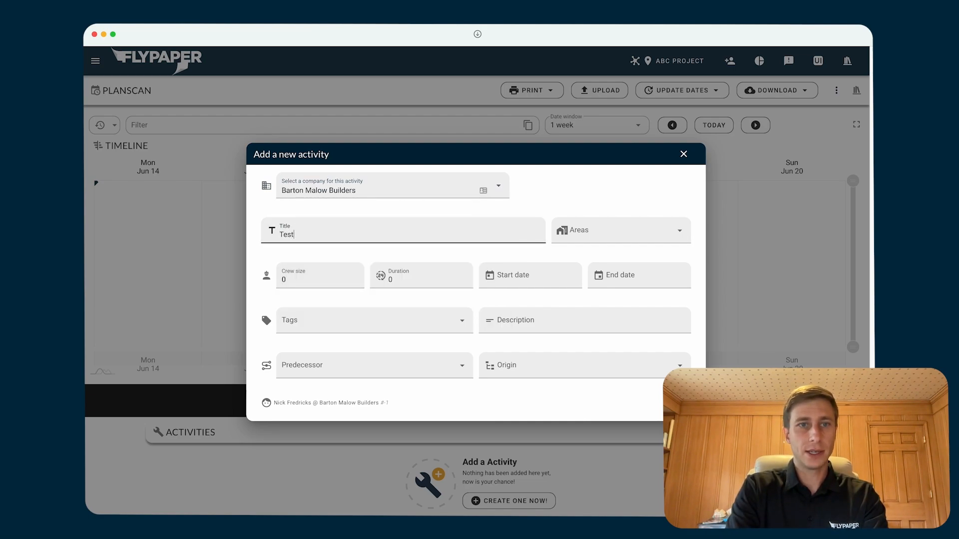
Step: Assign the Test activity to the Bayfront Gallery area, set crew size 3 and duration 5, and close the form
{"action": "left_click", "coordinate": [552, 222]}
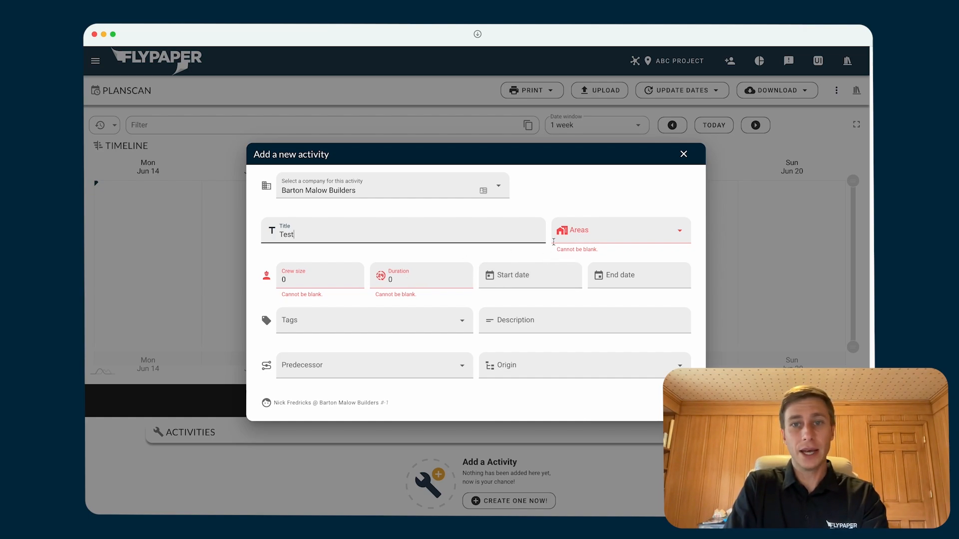
{"action": "left_click", "coordinate": [617, 236]}
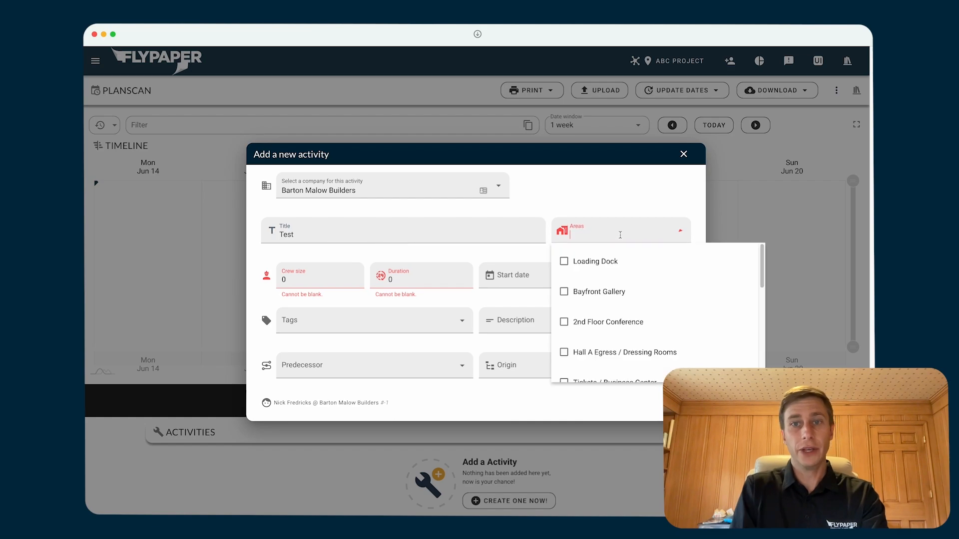
{"action": "left_click", "coordinate": [563, 291]}
{"action": "left_click", "coordinate": [329, 283]}
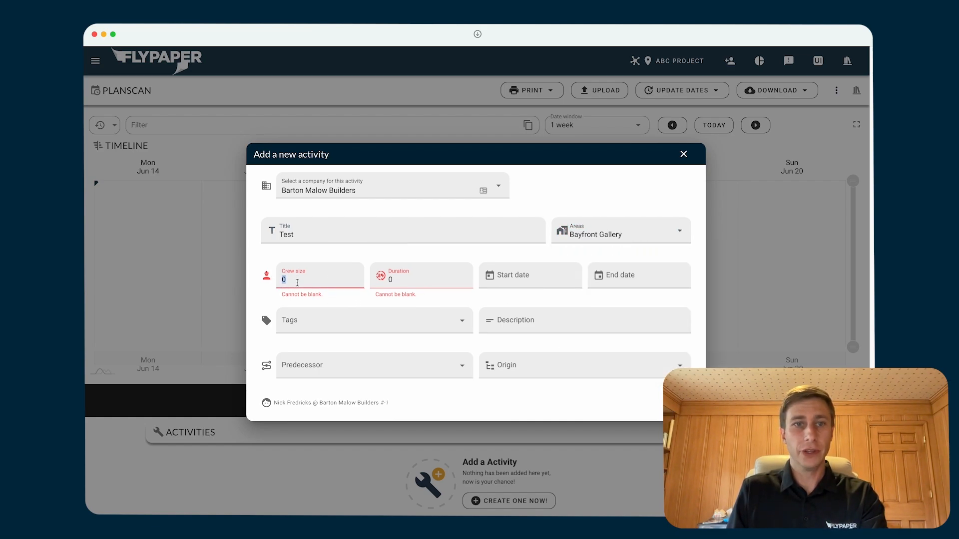
{"action": "type", "text": "3"}
{"action": "left_click", "coordinate": [385, 282]}
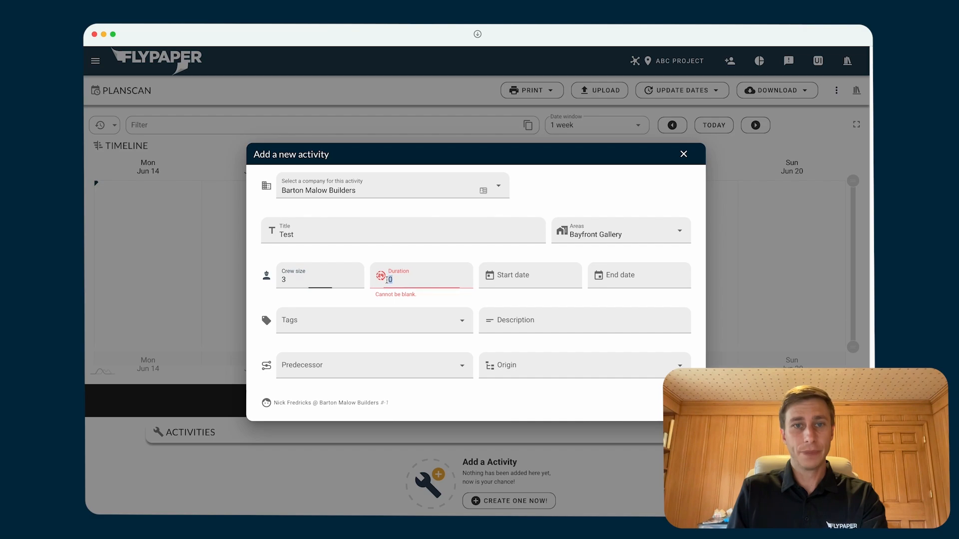
{"action": "type", "text": "5"}
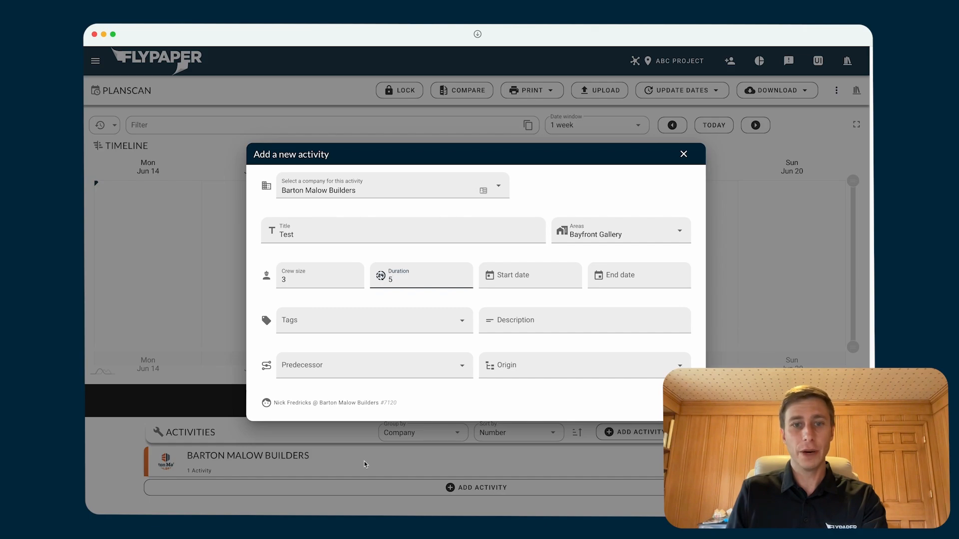
{"action": "left_click", "coordinate": [684, 154]}
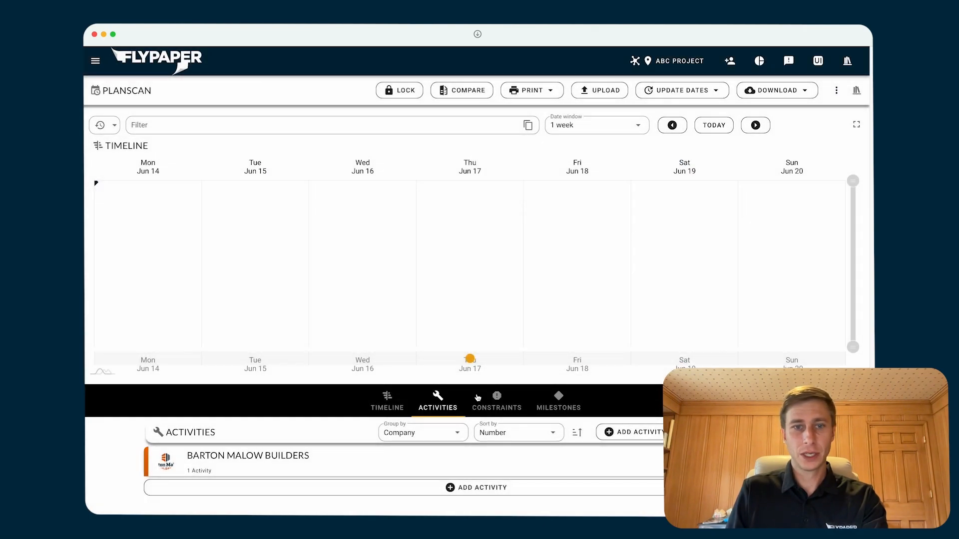
Step: Expand the Barton Malow Builders group and review the details of the Test activity
{"action": "left_click", "coordinate": [434, 460]}
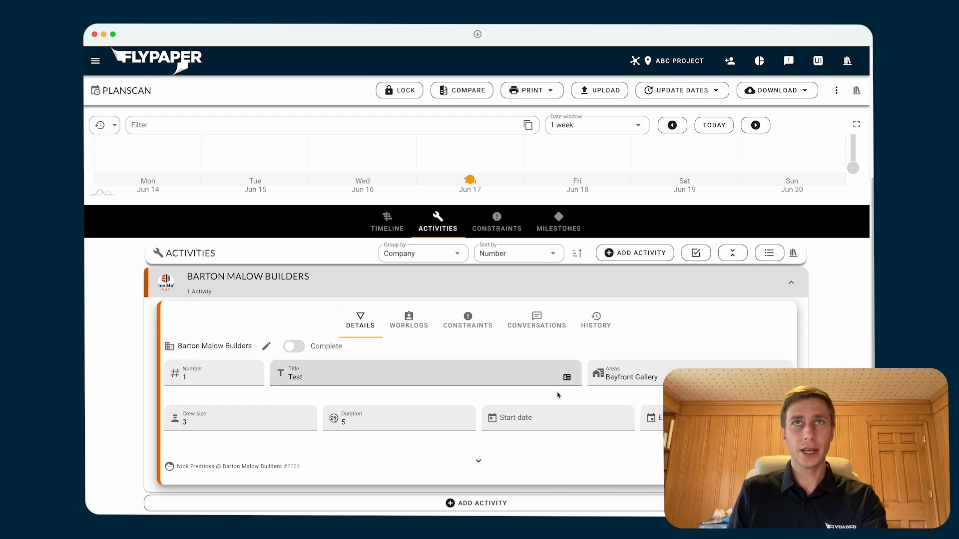
{"action": "scroll", "coordinate": [541, 439], "scroll_direction": "up", "scroll_amount": 4}
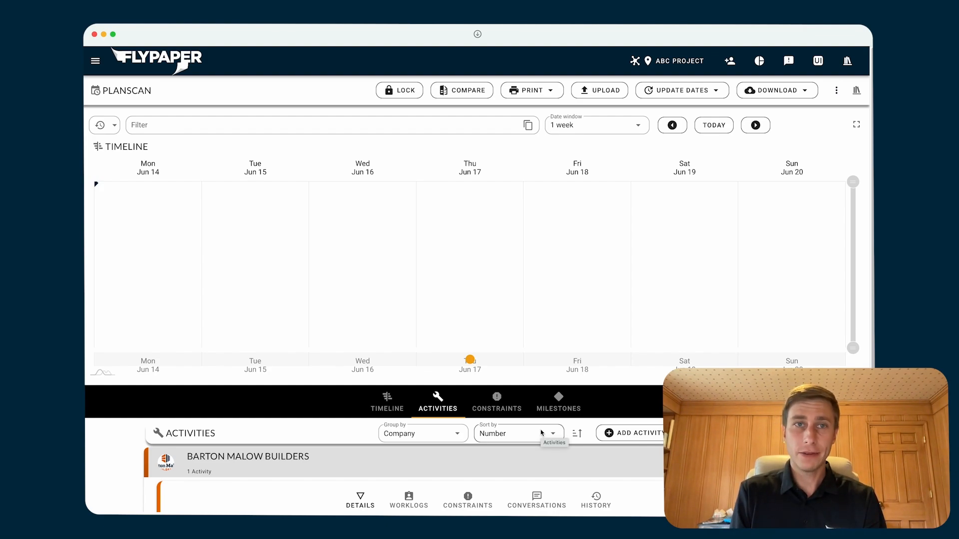
Step: Download the project's activity upload template and open it in Excel
{"action": "left_click", "coordinate": [791, 94]}
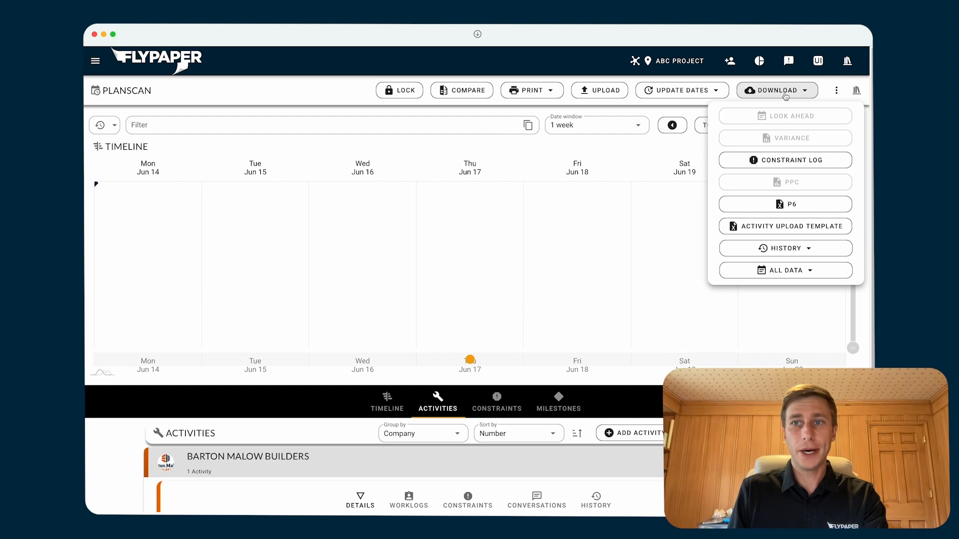
{"action": "left_click", "coordinate": [790, 227]}
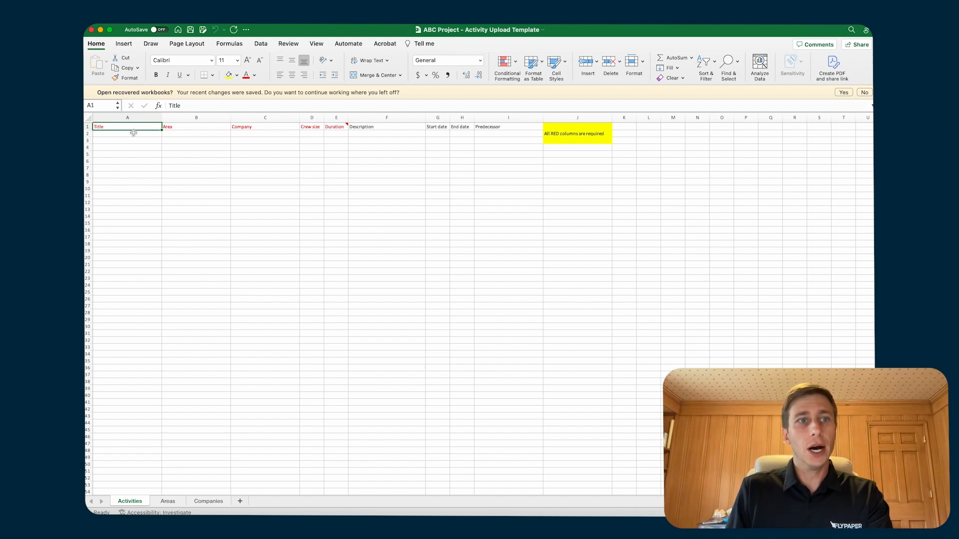
Step: Examine the choices offered for Area and Company in the first empty row of the Activities sheet
{"action": "left_click", "coordinate": [101, 133]}
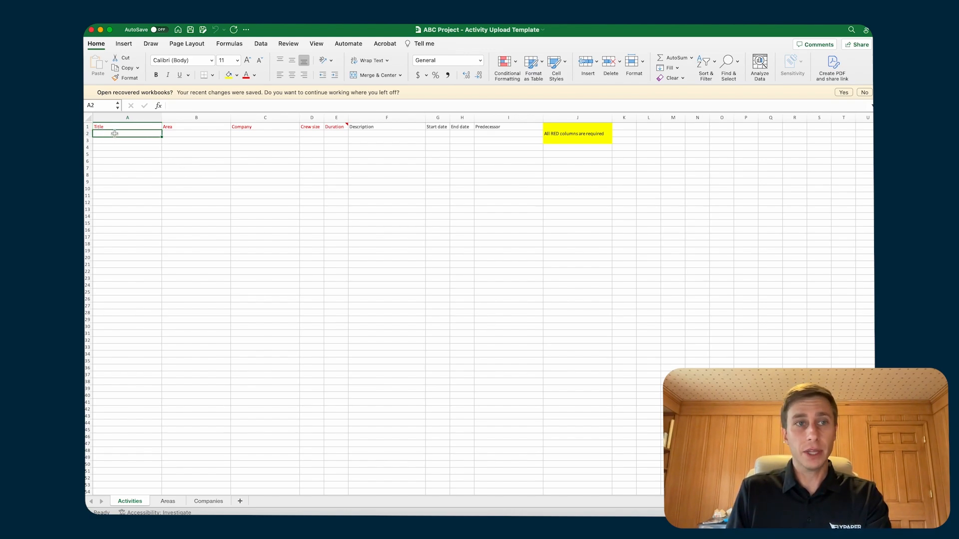
{"action": "left_click", "coordinate": [215, 135]}
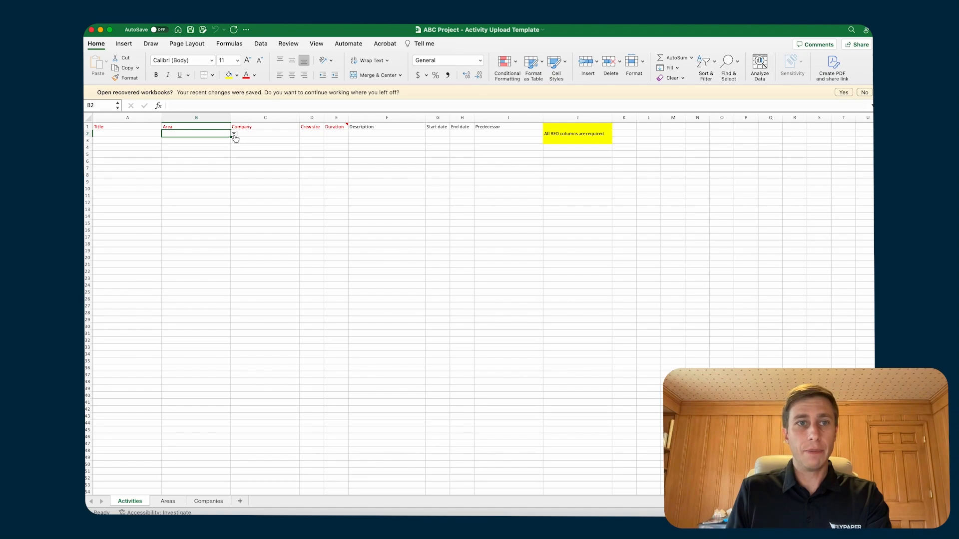
{"action": "left_click", "coordinate": [234, 134]}
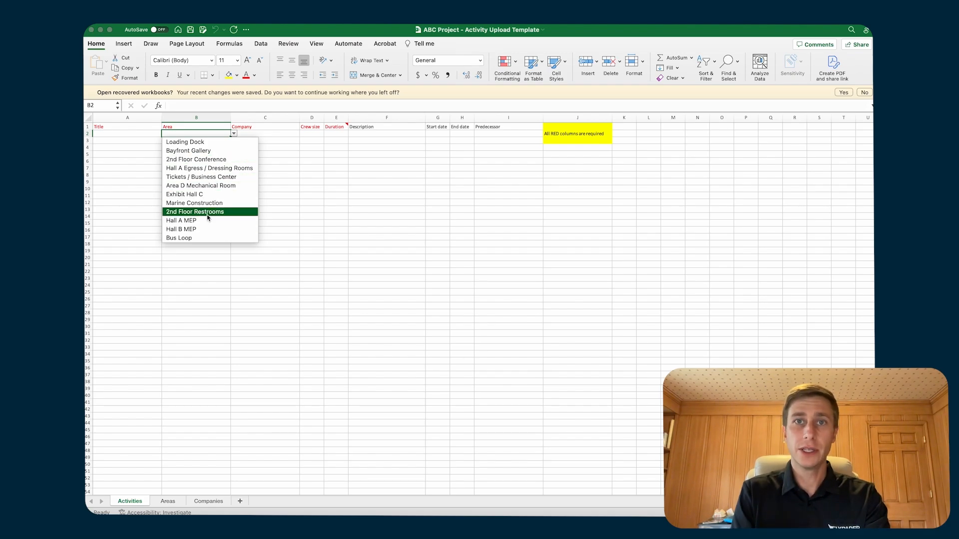
{"action": "left_click", "coordinate": [296, 135]}
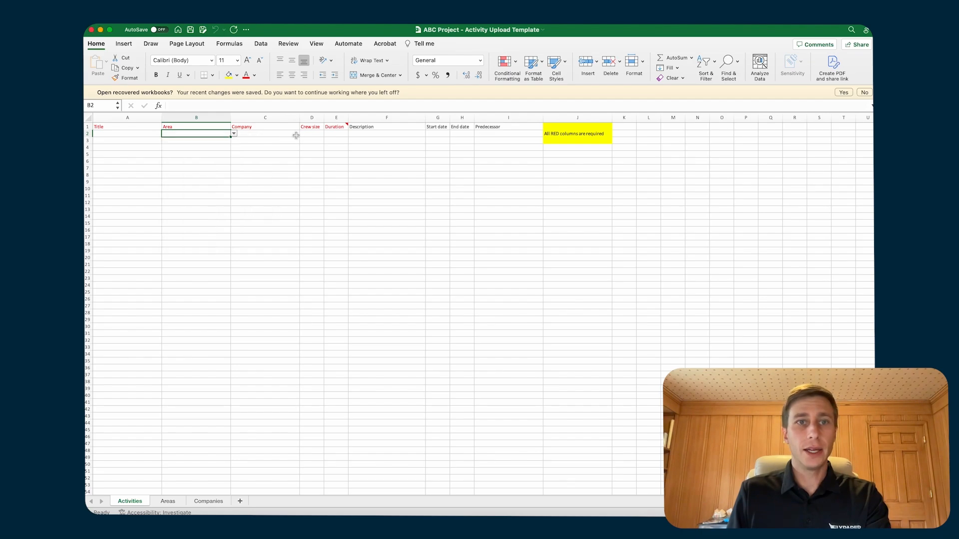
{"action": "left_click", "coordinate": [295, 135]}
{"action": "left_click", "coordinate": [303, 134]}
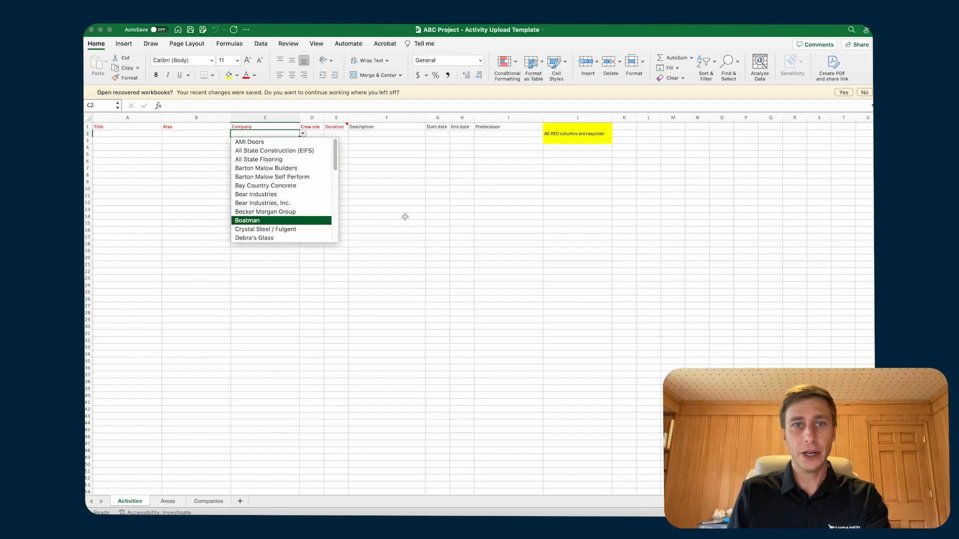
Step: Paste the copied All State Flooring activities into the Activities sheet, starting at cell A2
{"action": "left_click", "coordinate": [435, 263]}
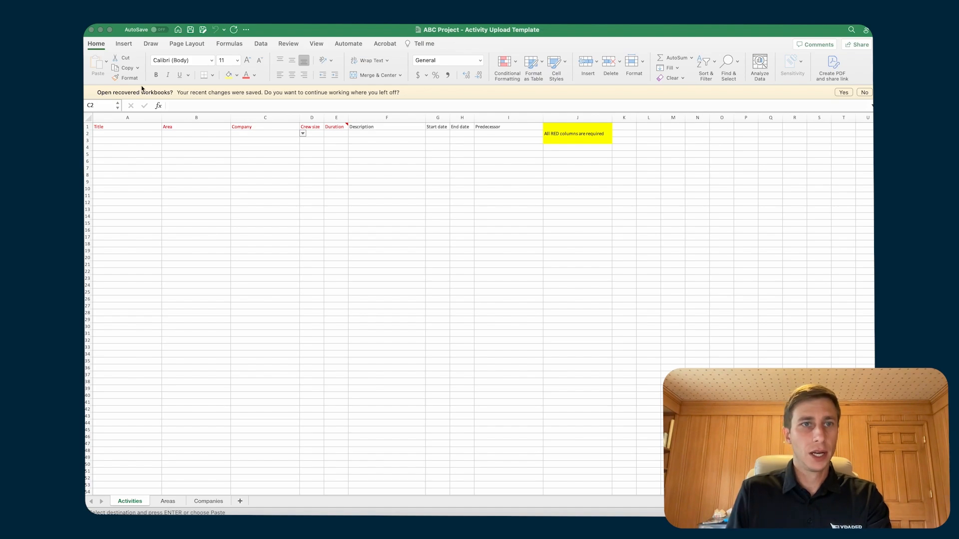
{"action": "left_click", "coordinate": [116, 134]}
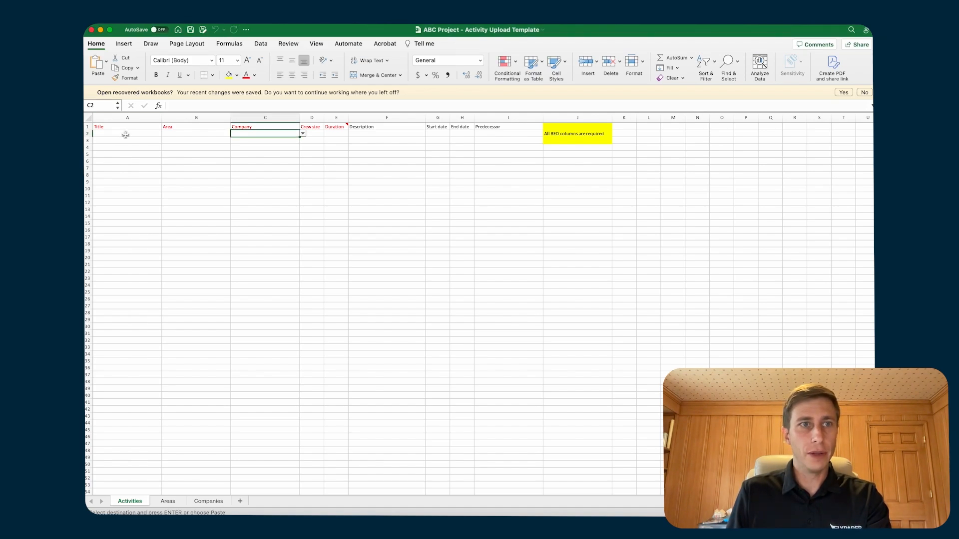
{"action": "left_click", "coordinate": [125, 135]}
{"action": "key", "text": "super+v"}
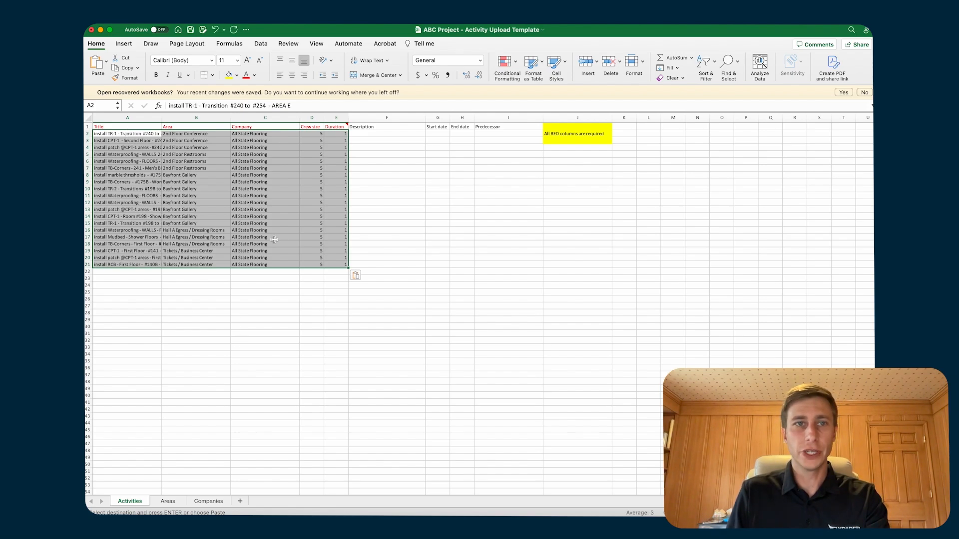
{"action": "left_click", "coordinate": [305, 318]}
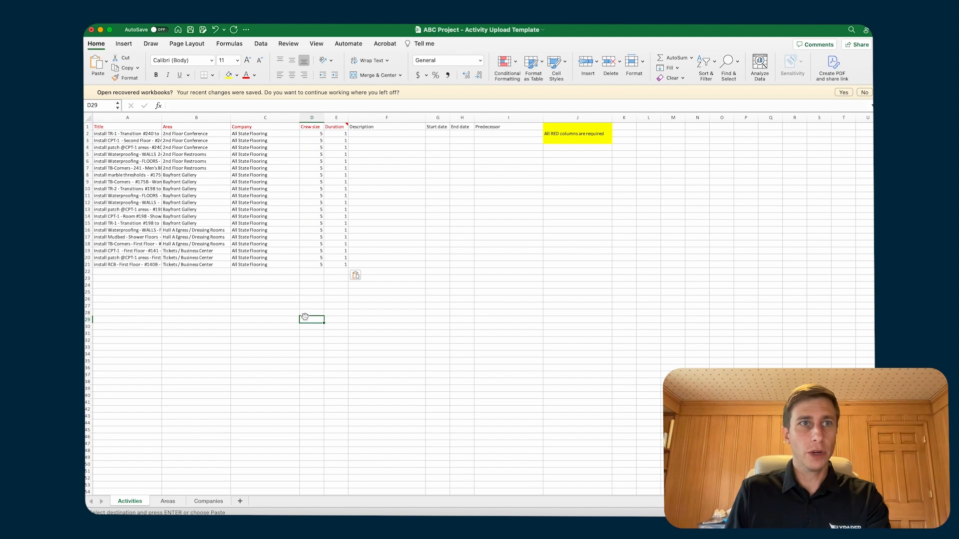
Step: Save and close the filled-in template workbook, returning to the PlanScan page
{"action": "key", "text": "super+s"}
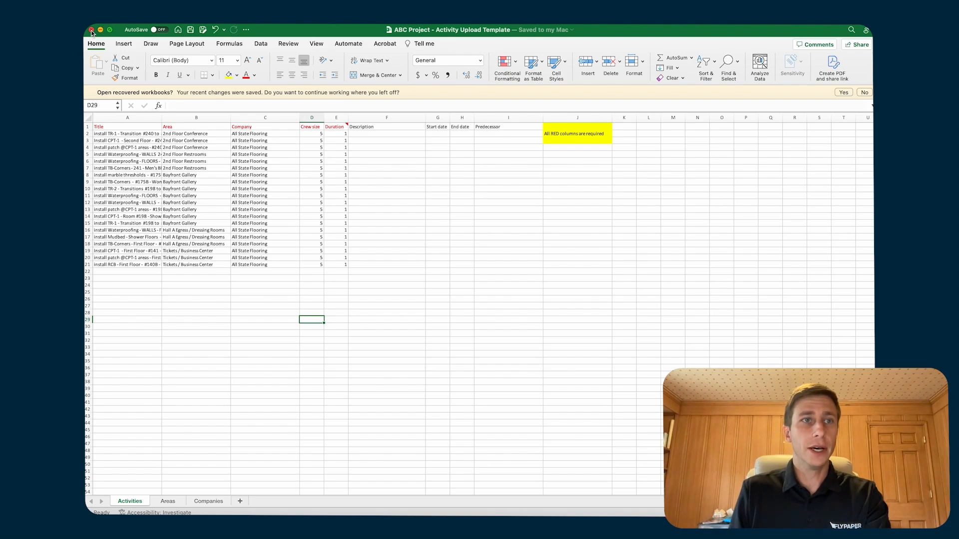
{"action": "left_click", "coordinate": [91, 30]}
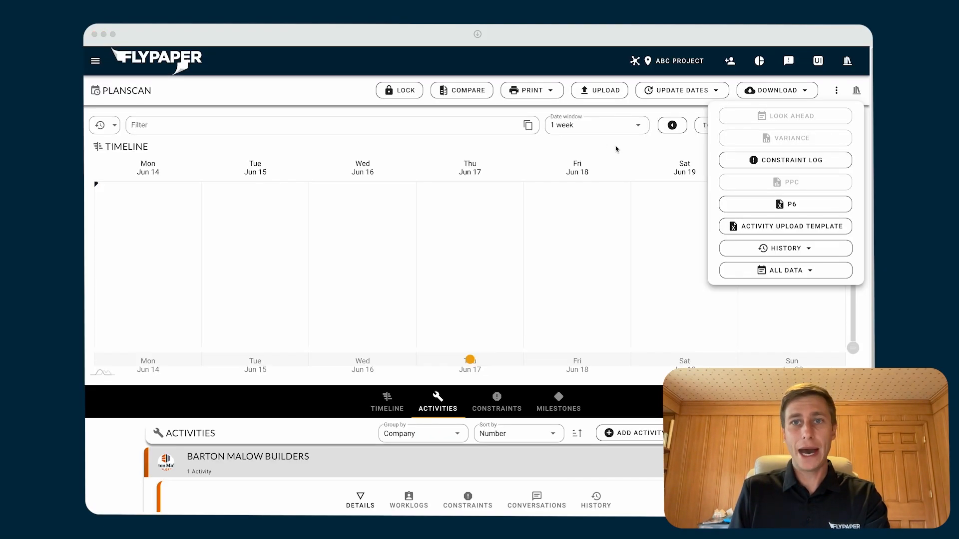
{"action": "left_click", "coordinate": [779, 92]}
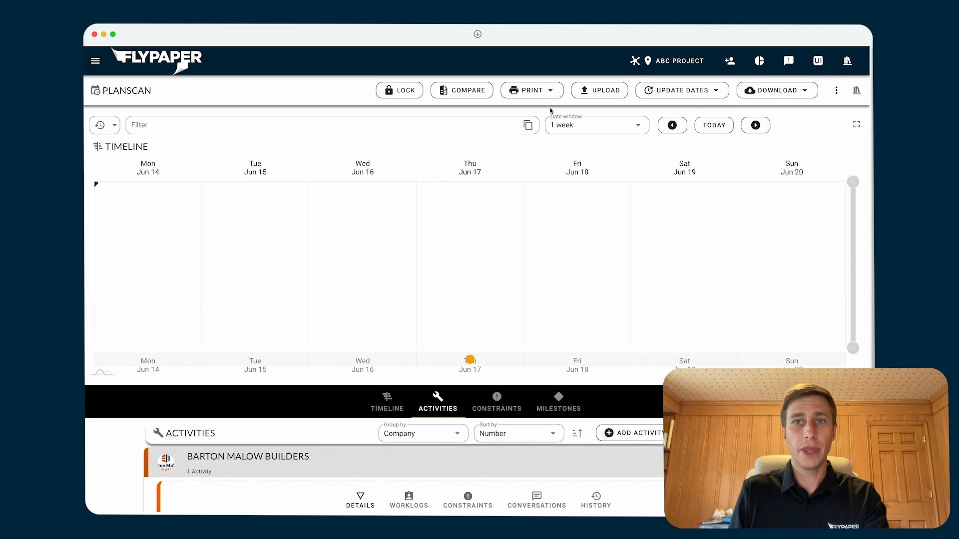
Step: Upload "ABC Project - Activity Upload Template.xlsx" from the Downloads folder to PlanScan and continue to the column header mapping
{"action": "left_click", "coordinate": [622, 89]}
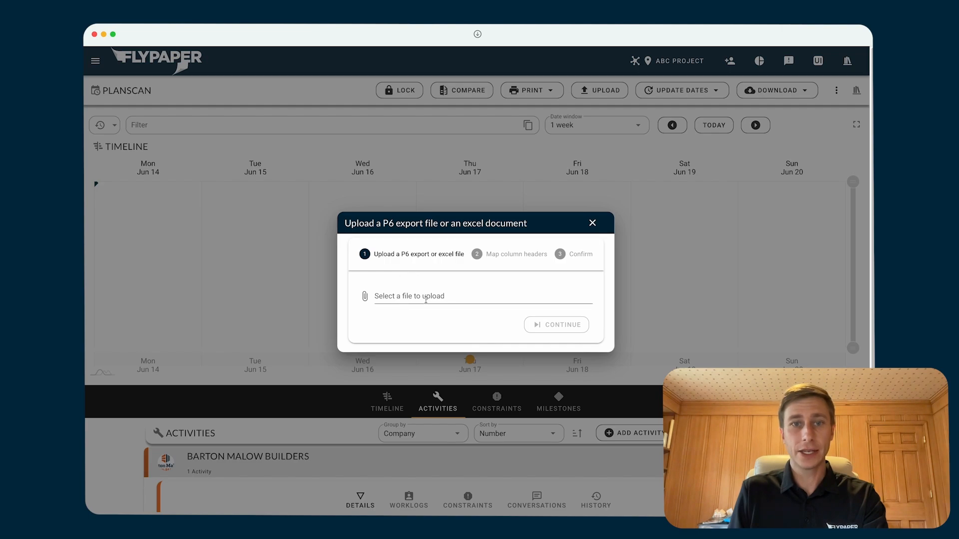
{"action": "left_click", "coordinate": [425, 297]}
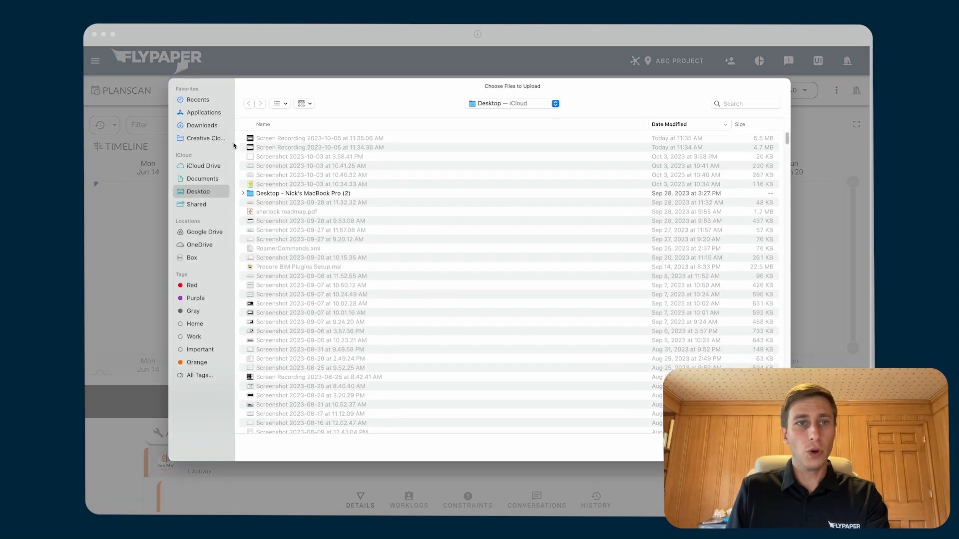
{"action": "left_click", "coordinate": [200, 126]}
{"action": "left_click", "coordinate": [301, 139]}
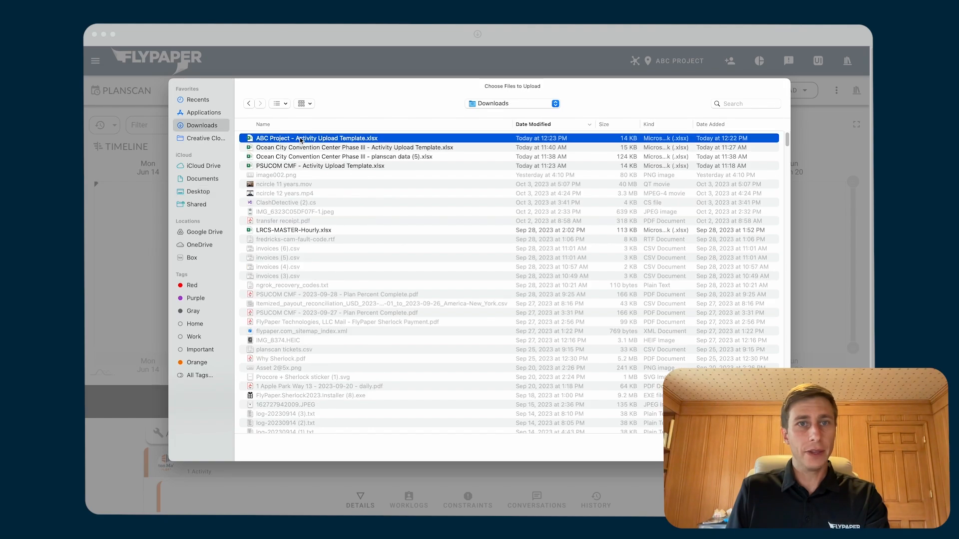
{"action": "key", "text": "Return"}
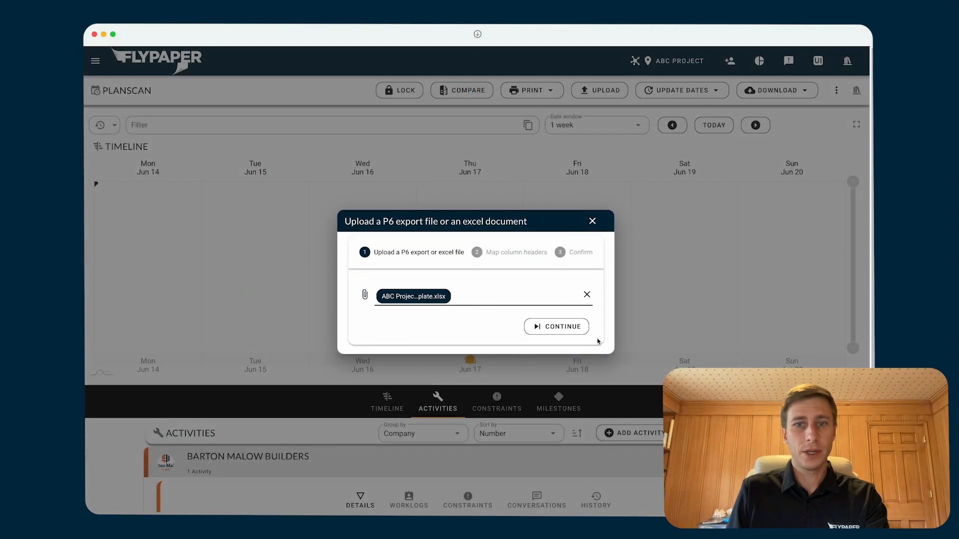
{"action": "left_click", "coordinate": [550, 326]}
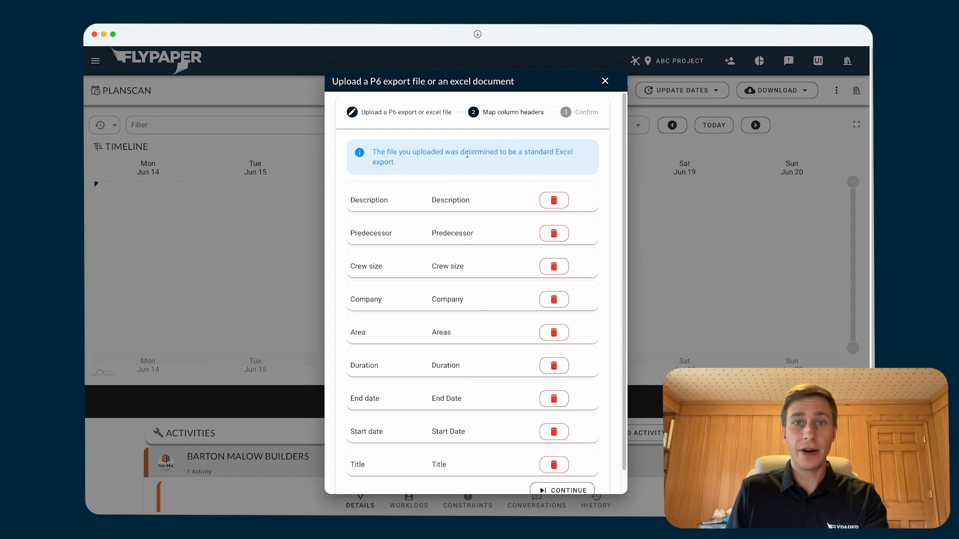
Step: Review the mapped column headers and accept the mapping as it is
{"action": "scroll", "coordinate": [449, 228], "scroll_direction": "down", "scroll_amount": 1}
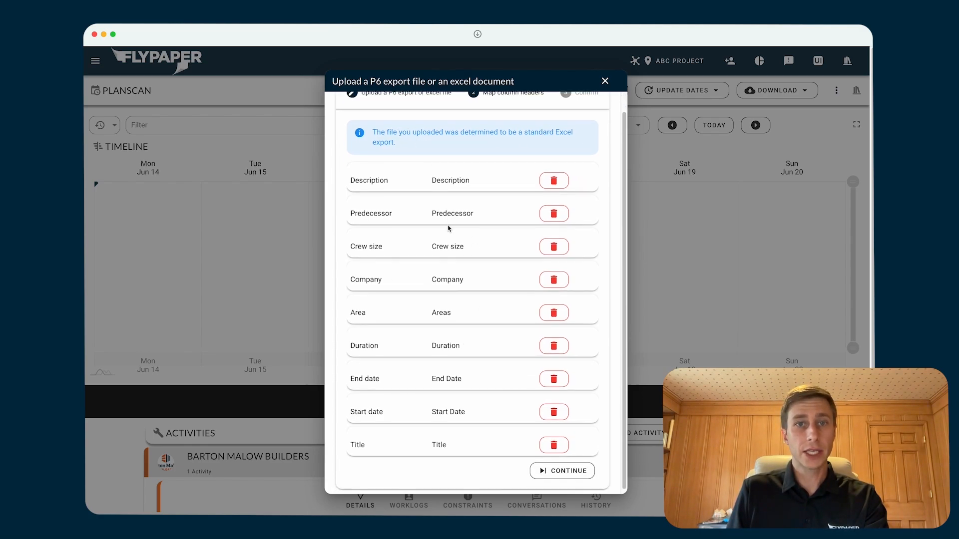
{"action": "scroll", "coordinate": [437, 202], "scroll_direction": "up", "scroll_amount": 1}
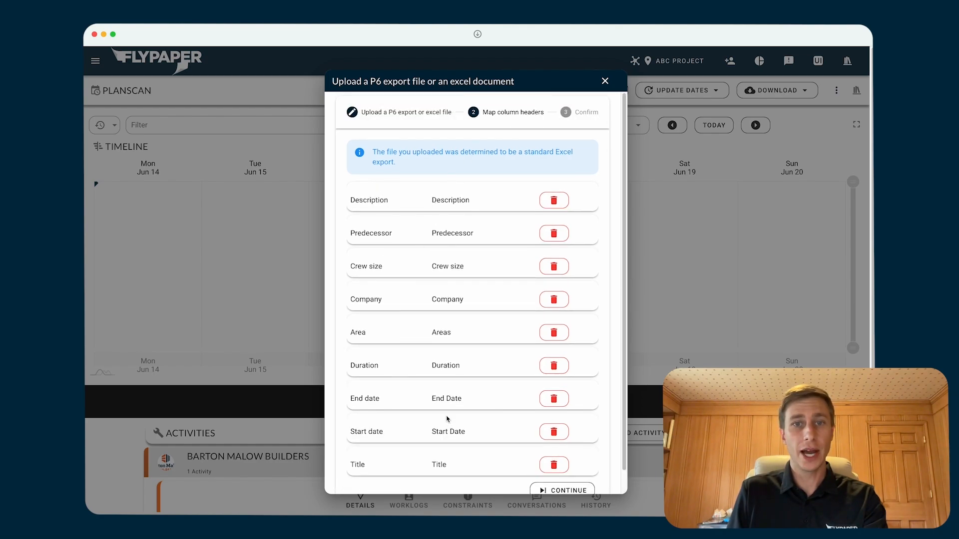
{"action": "scroll", "coordinate": [447, 418], "scroll_direction": "down", "scroll_amount": 1}
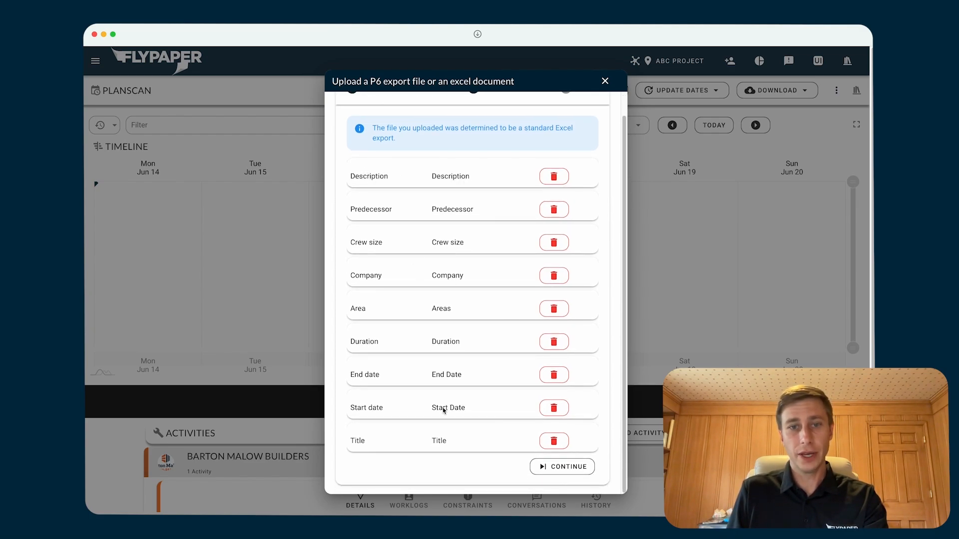
{"action": "left_click", "coordinate": [555, 471]}
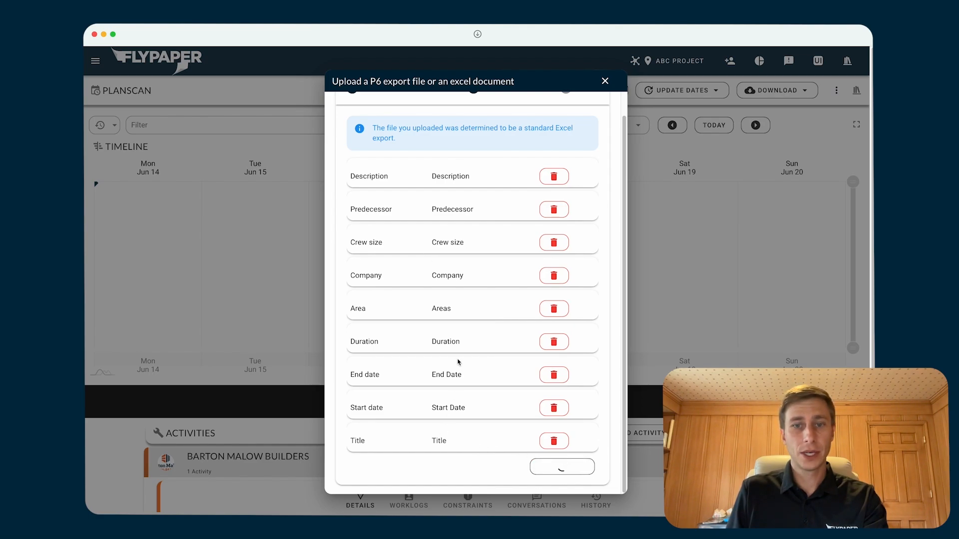
Step: Check the titles, areas, durations and crew sizes of the imported activities and save them to the project
{"action": "scroll", "coordinate": [449, 350], "scroll_direction": "down", "scroll_amount": 3}
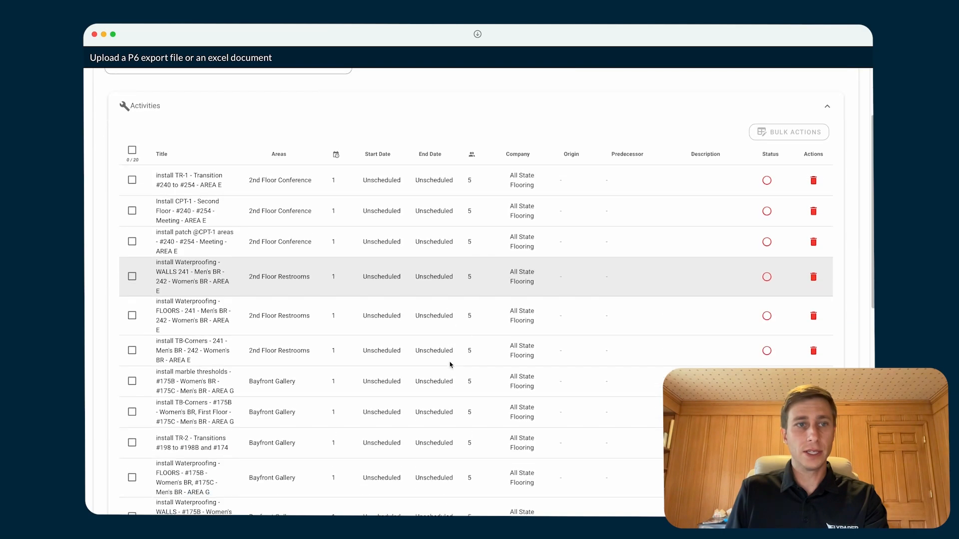
{"action": "scroll", "coordinate": [440, 329], "scroll_direction": "down", "scroll_amount": 4}
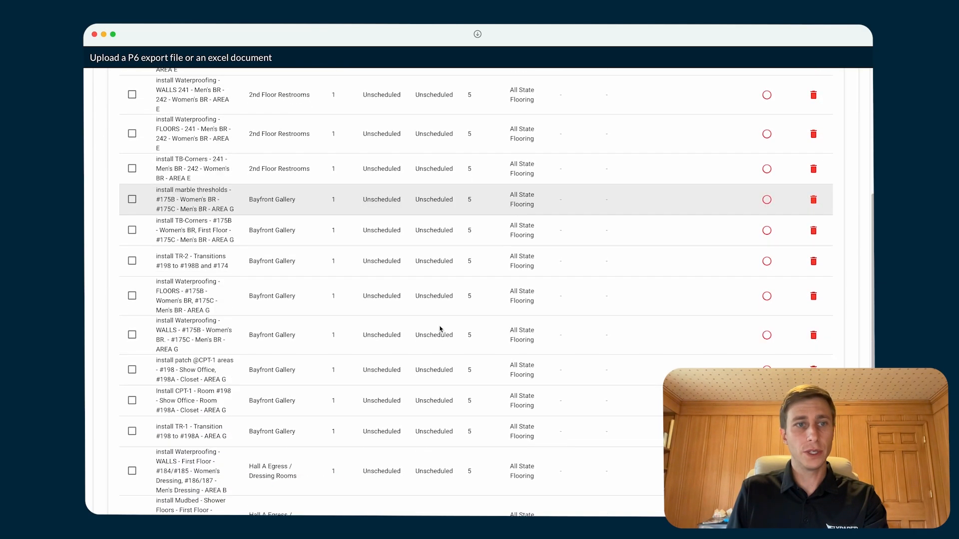
{"action": "scroll", "coordinate": [439, 331], "scroll_direction": "down", "scroll_amount": 1}
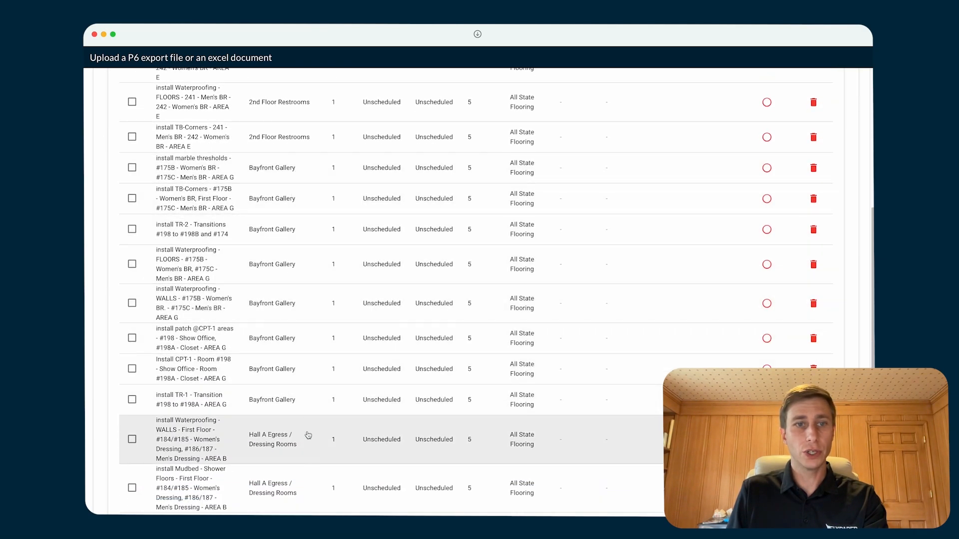
{"action": "scroll", "coordinate": [307, 422], "scroll_direction": "down", "scroll_amount": 6}
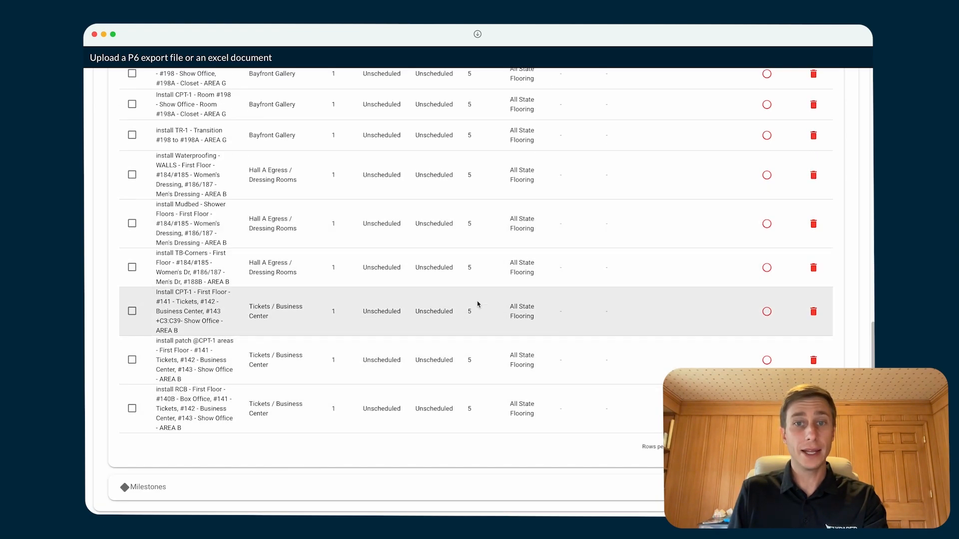
{"action": "scroll", "coordinate": [504, 307], "scroll_direction": "up", "scroll_amount": 10}
{"action": "scroll", "coordinate": [527, 276], "scroll_direction": "up", "scroll_amount": 3}
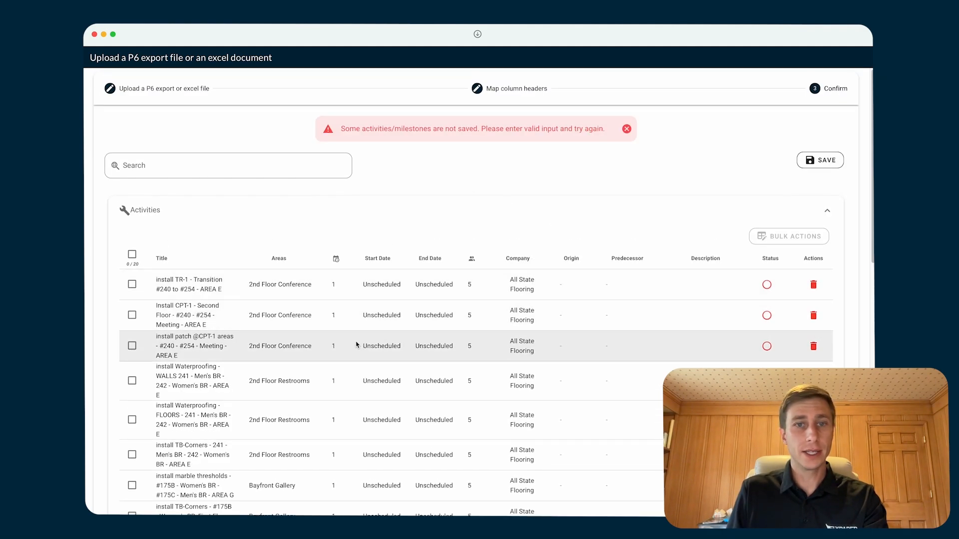
{"action": "left_click", "coordinate": [820, 161]}
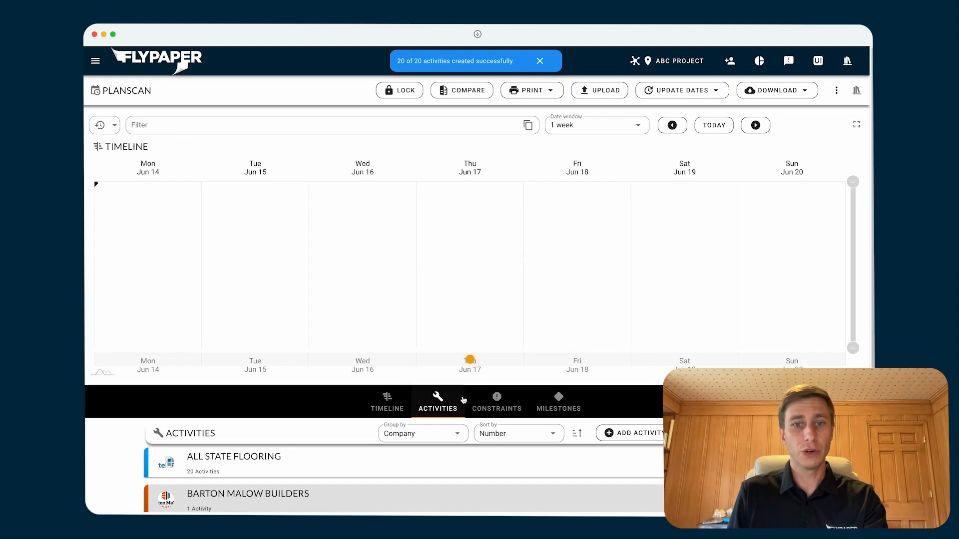
Step: Expand the All State Flooring group and look through its activity cards
{"action": "scroll", "coordinate": [320, 422], "scroll_direction": "down", "scroll_amount": 1}
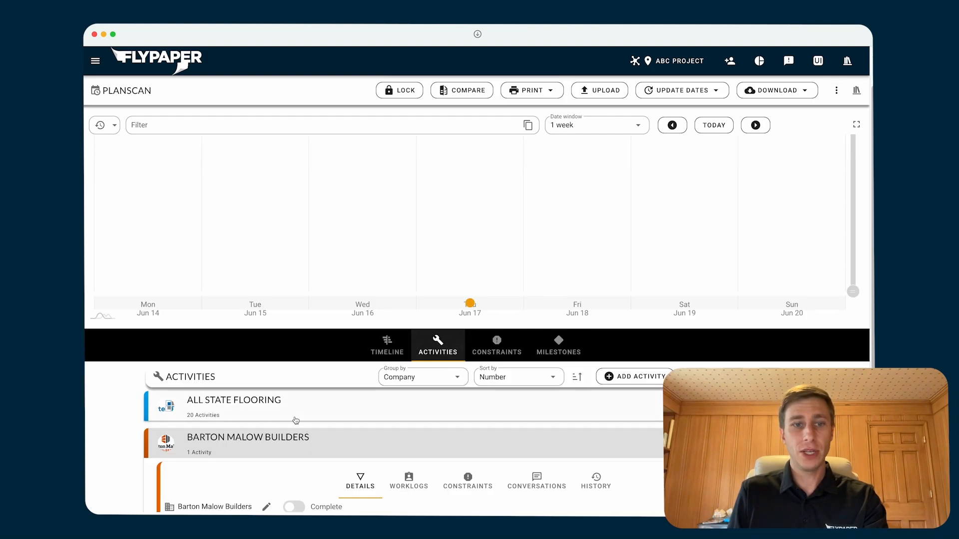
{"action": "left_click", "coordinate": [244, 417]}
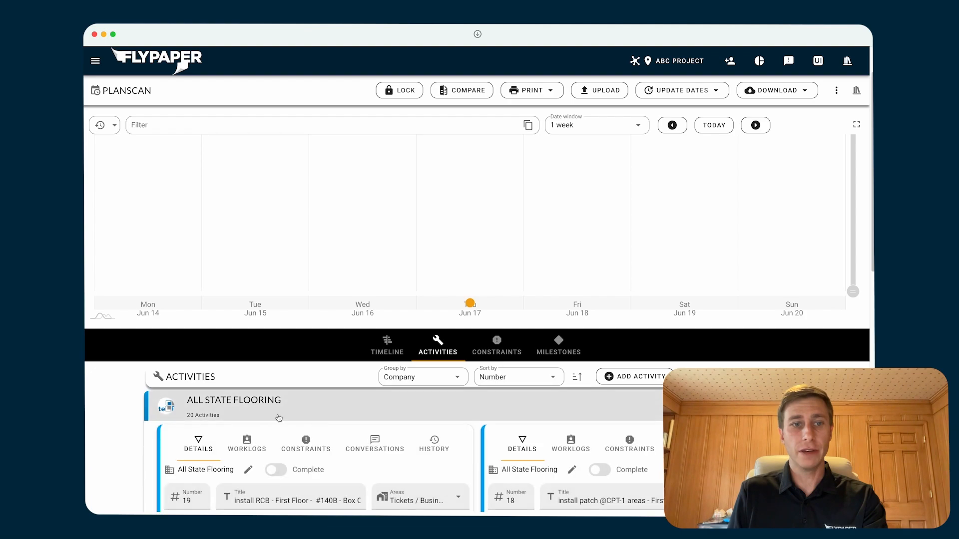
{"action": "scroll", "coordinate": [430, 438], "scroll_direction": "down", "scroll_amount": 1}
{"action": "scroll", "coordinate": [431, 438], "scroll_direction": "down", "scroll_amount": 5}
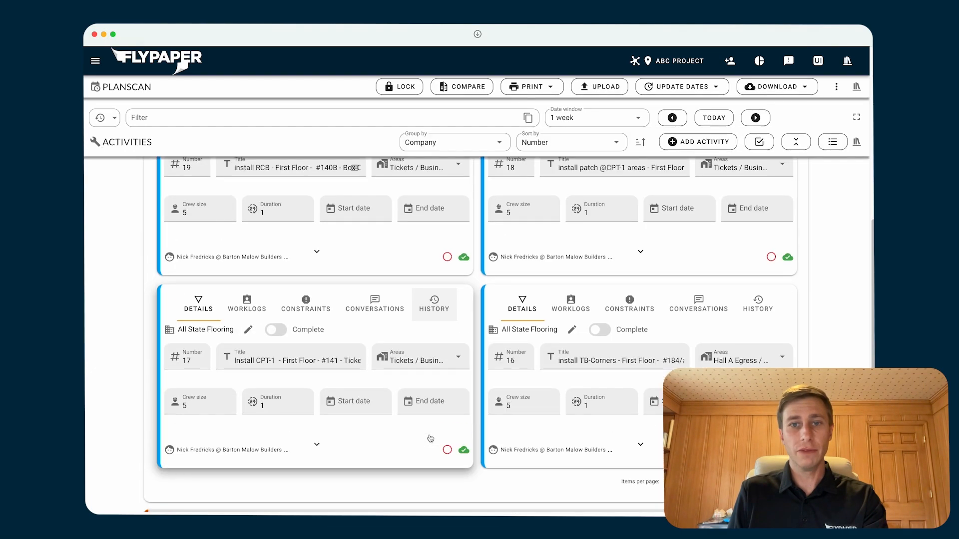
{"action": "scroll", "coordinate": [431, 438], "scroll_direction": "up", "scroll_amount": 5}
{"action": "scroll", "coordinate": [431, 438], "scroll_direction": "down", "scroll_amount": 5}
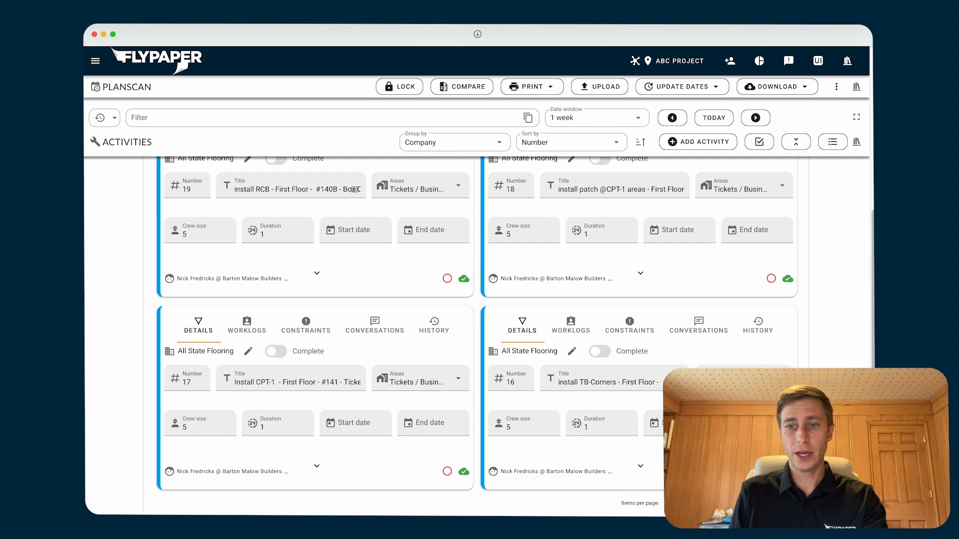
{"action": "scroll", "coordinate": [477, 325], "scroll_direction": "down", "scroll_amount": 8}
{"action": "scroll", "coordinate": [477, 324], "scroll_direction": "down", "scroll_amount": 8}
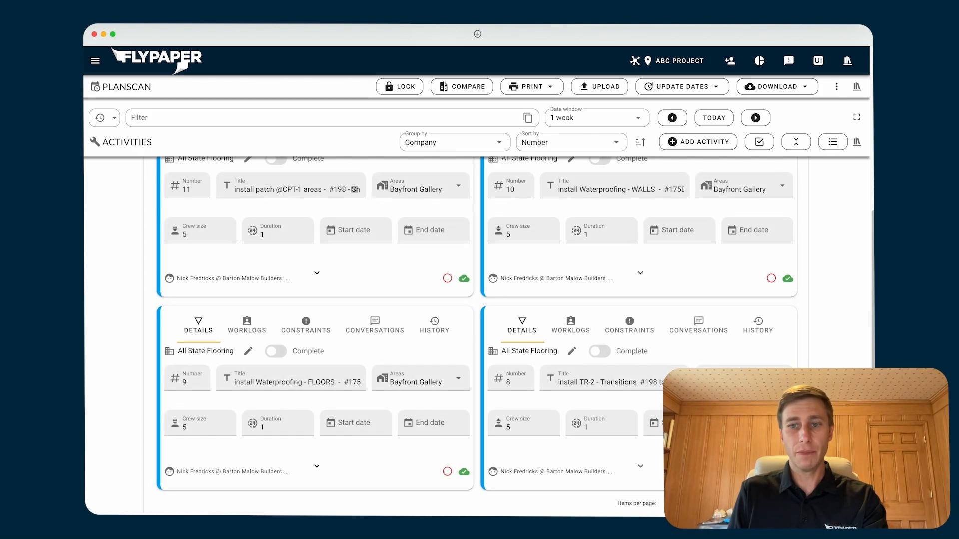
{"action": "scroll", "coordinate": [477, 324], "scroll_direction": "up", "scroll_amount": 20}
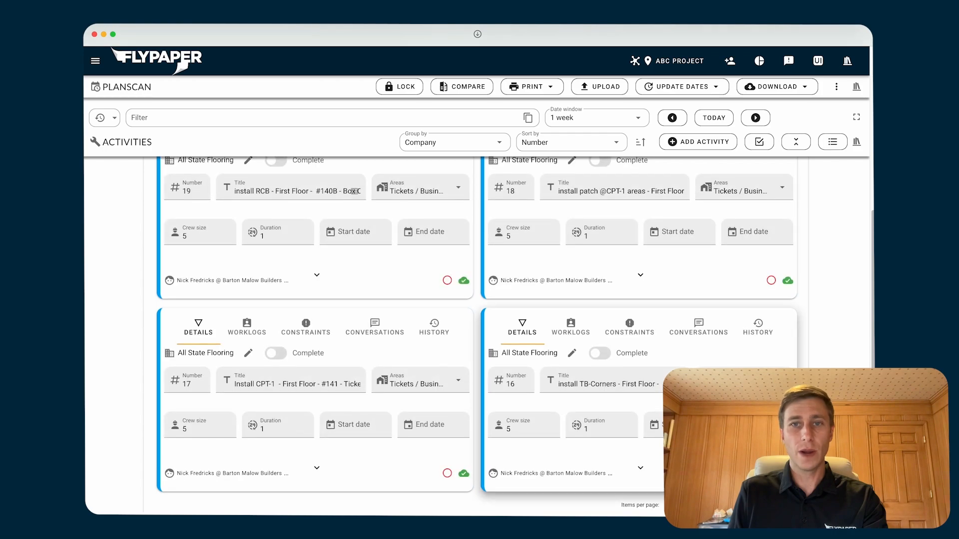
{"action": "scroll", "coordinate": [477, 324], "scroll_direction": "up", "scroll_amount": 1}
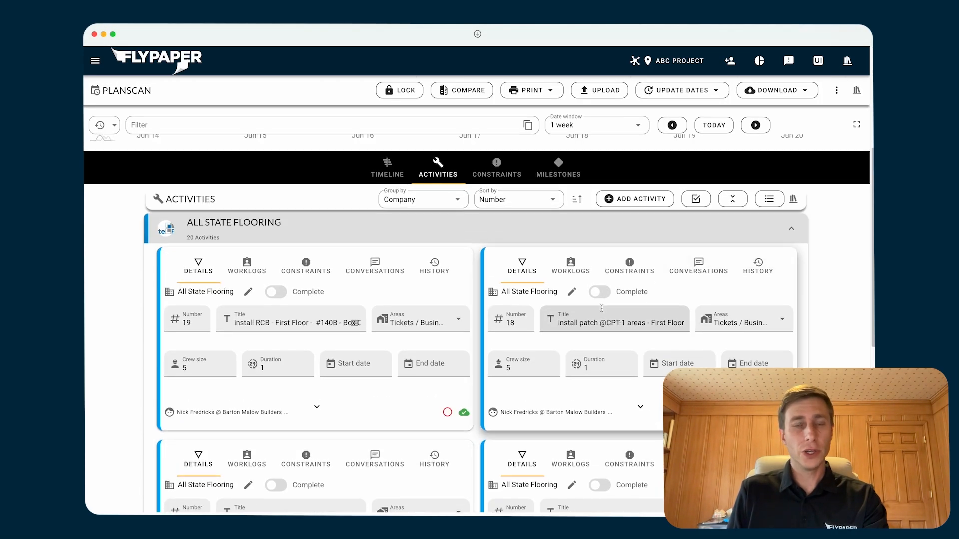
Step: Switch the activities from cards to the list view and look over the All State Flooring rows
{"action": "left_click", "coordinate": [770, 199]}
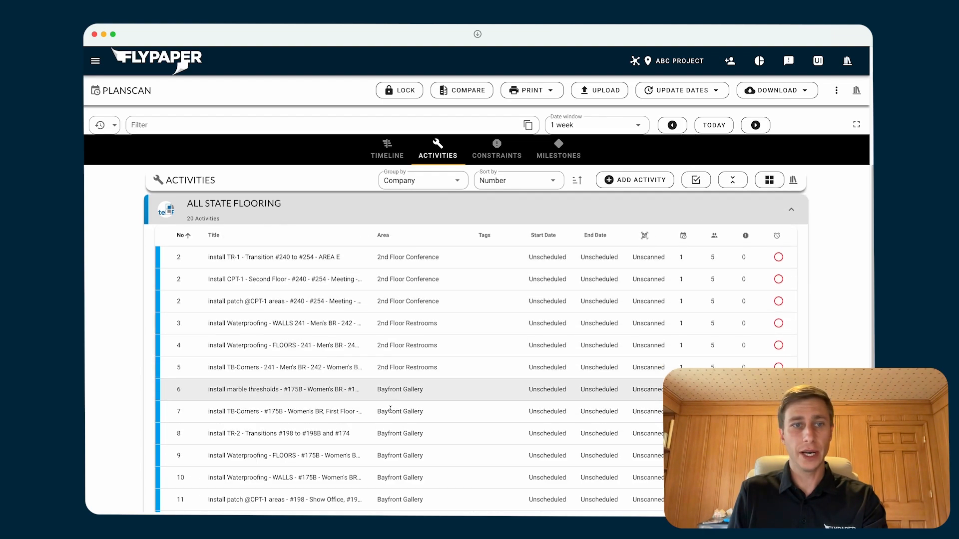
{"action": "scroll", "coordinate": [389, 424], "scroll_direction": "down", "scroll_amount": 1}
{"action": "scroll", "coordinate": [390, 459], "scroll_direction": "up", "scroll_amount": 1}
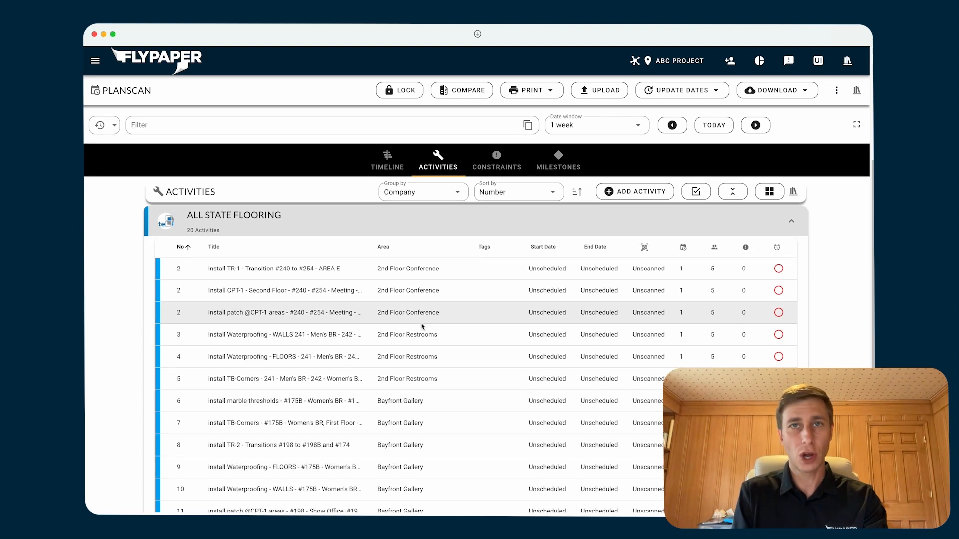
{"action": "scroll", "coordinate": [427, 333], "scroll_direction": "up", "scroll_amount": 1}
{"action": "scroll", "coordinate": [427, 344], "scroll_direction": "up", "scroll_amount": 5}
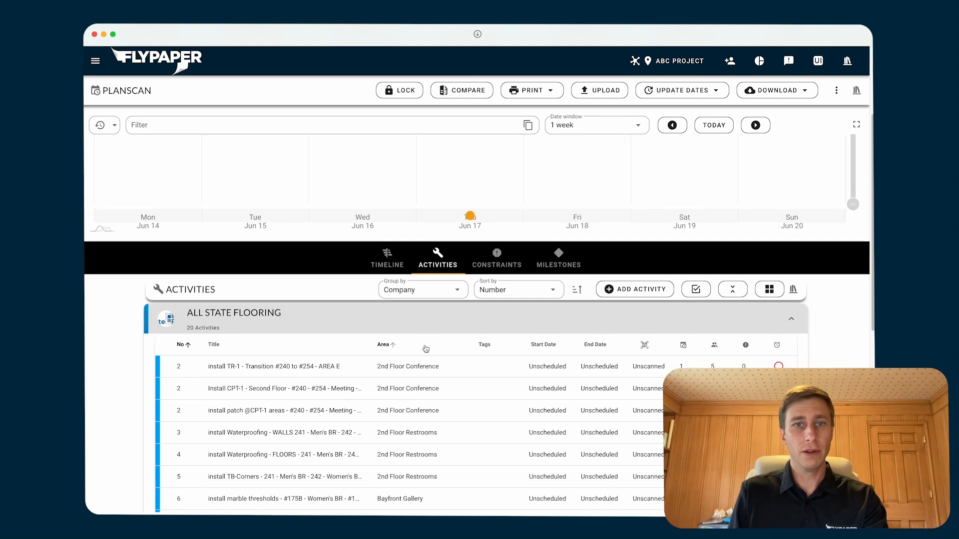
{"action": "scroll", "coordinate": [421, 370], "scroll_direction": "up", "scroll_amount": 4}
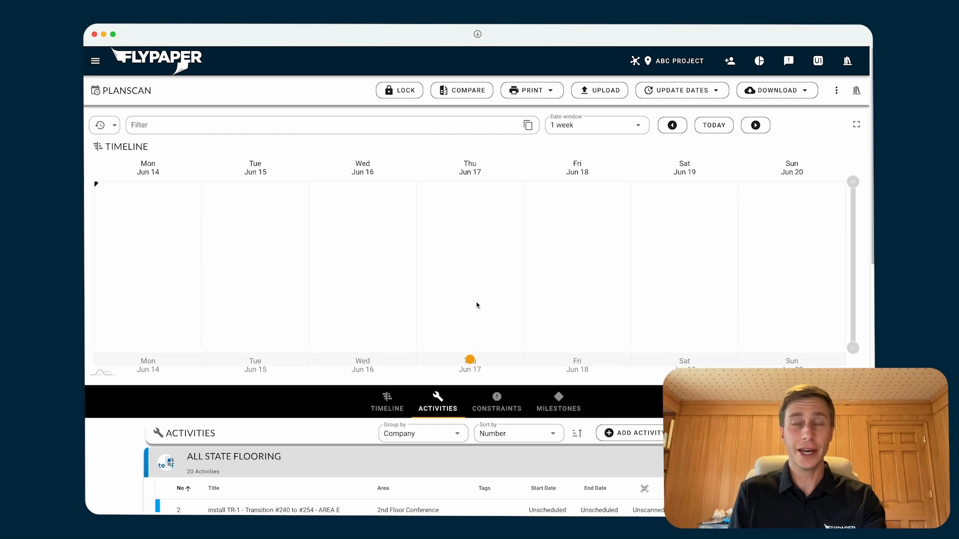
Step: Open the "install TR-1 - Transition #240 to #254 - AREA E" activity, review its details and close it
{"action": "scroll", "coordinate": [465, 332], "scroll_direction": "down", "scroll_amount": 3}
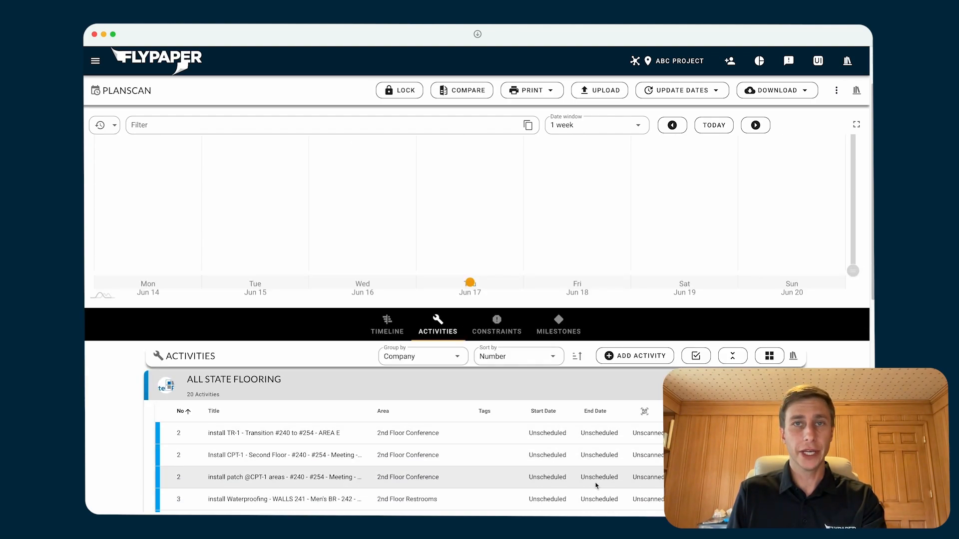
{"action": "scroll", "coordinate": [594, 479], "scroll_direction": "up", "scroll_amount": 3}
{"action": "scroll", "coordinate": [510, 482], "scroll_direction": "down", "scroll_amount": 1}
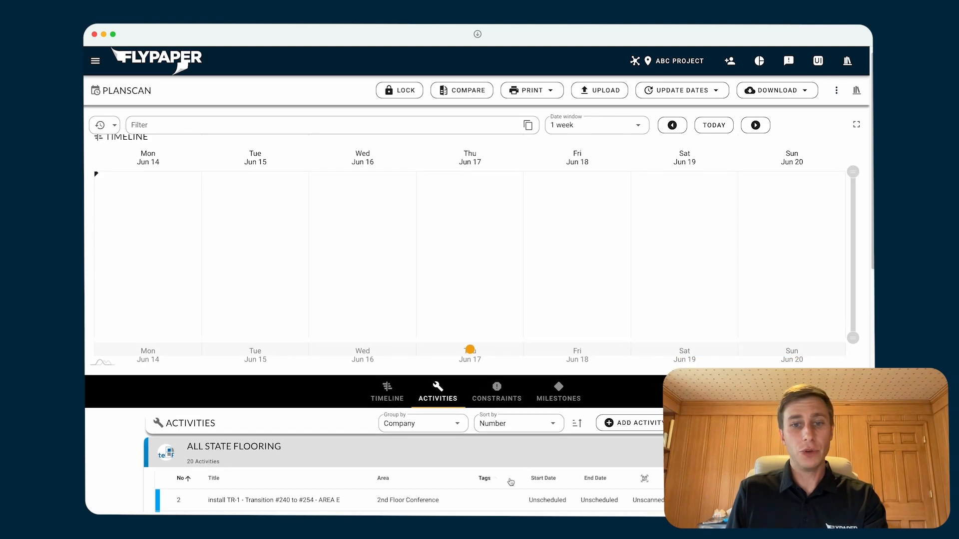
{"action": "left_click", "coordinate": [469, 499]}
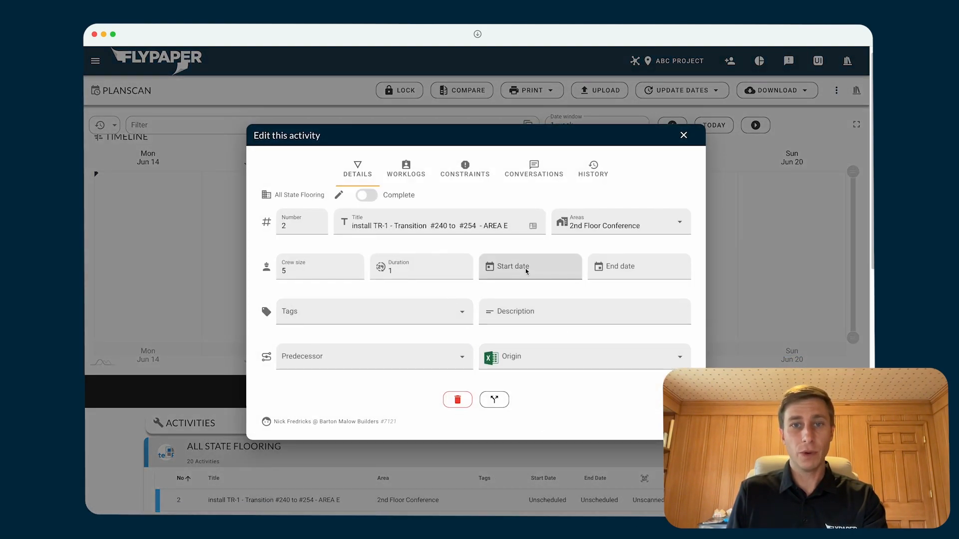
{"action": "left_click", "coordinate": [683, 136]}
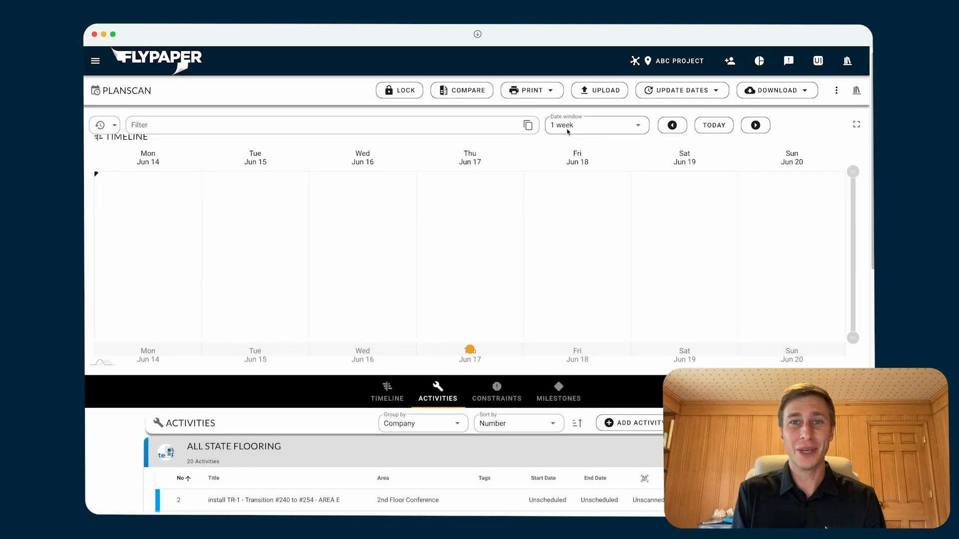
Step: Display the options for printing stickies
{"action": "left_click", "coordinate": [541, 94]}
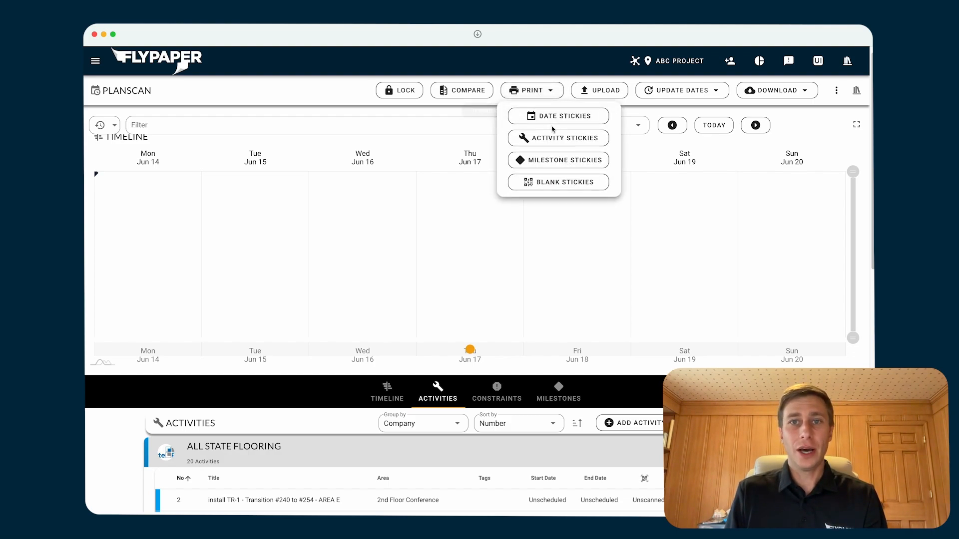